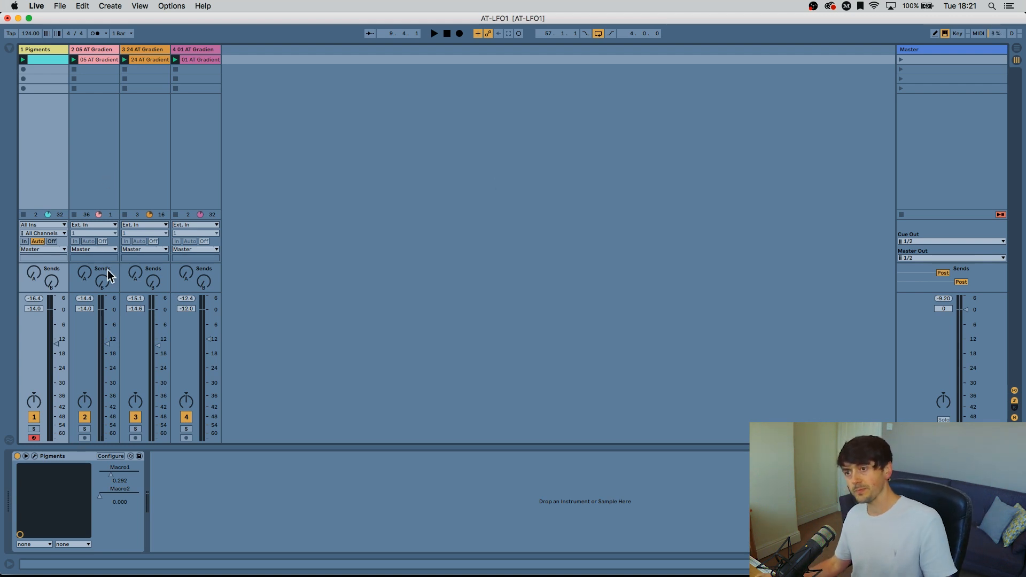
Look through the Pigments track and the three audio tracks, and play the loop to hear them together.
left_click(116, 130)
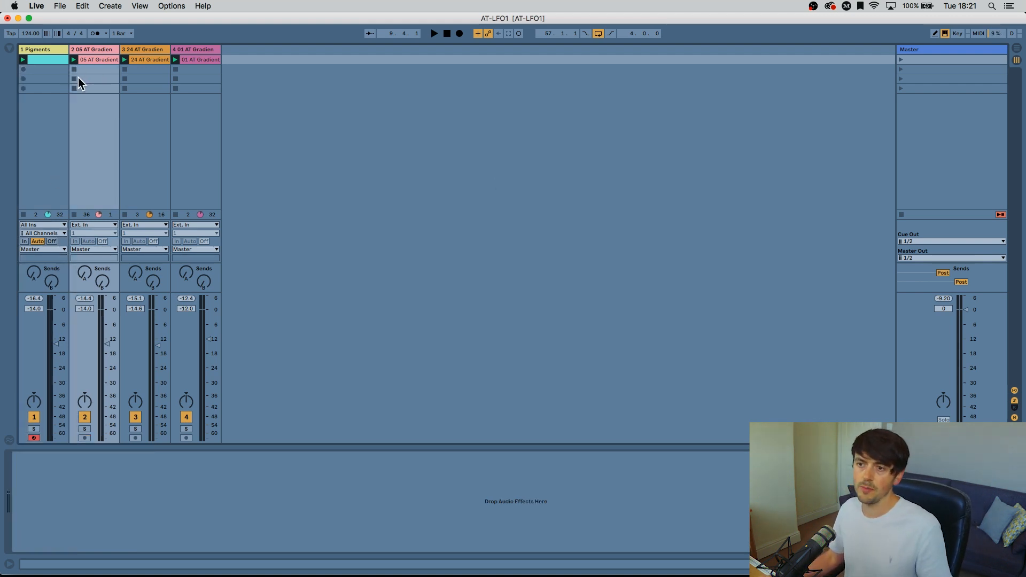
left_click(146, 49)
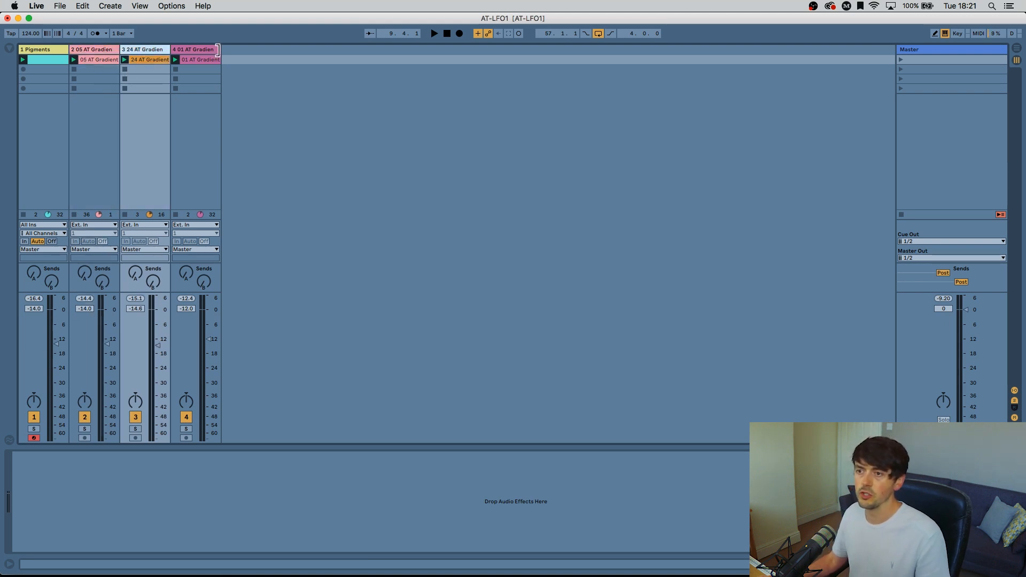
left_click(209, 52)
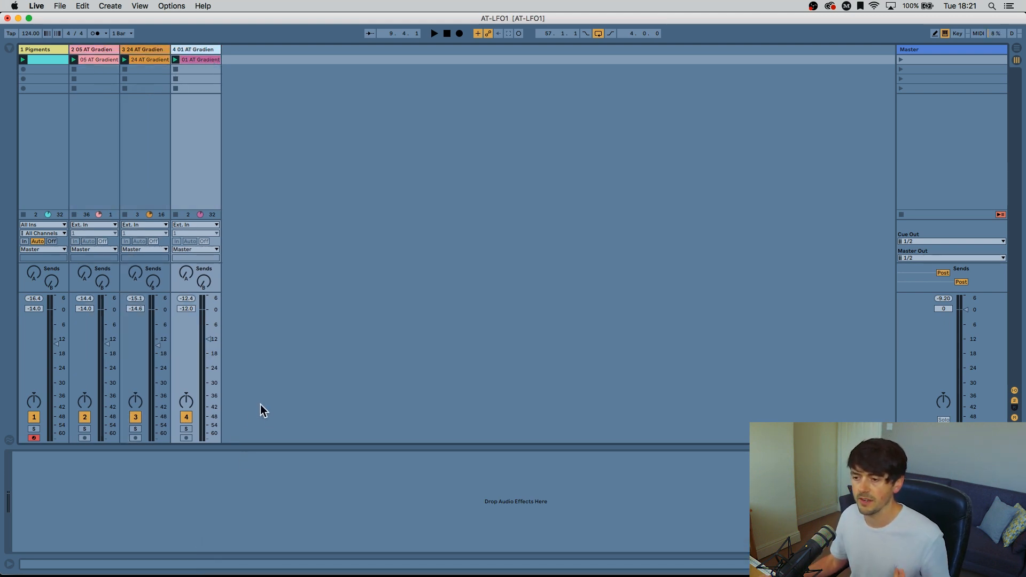
key("space")
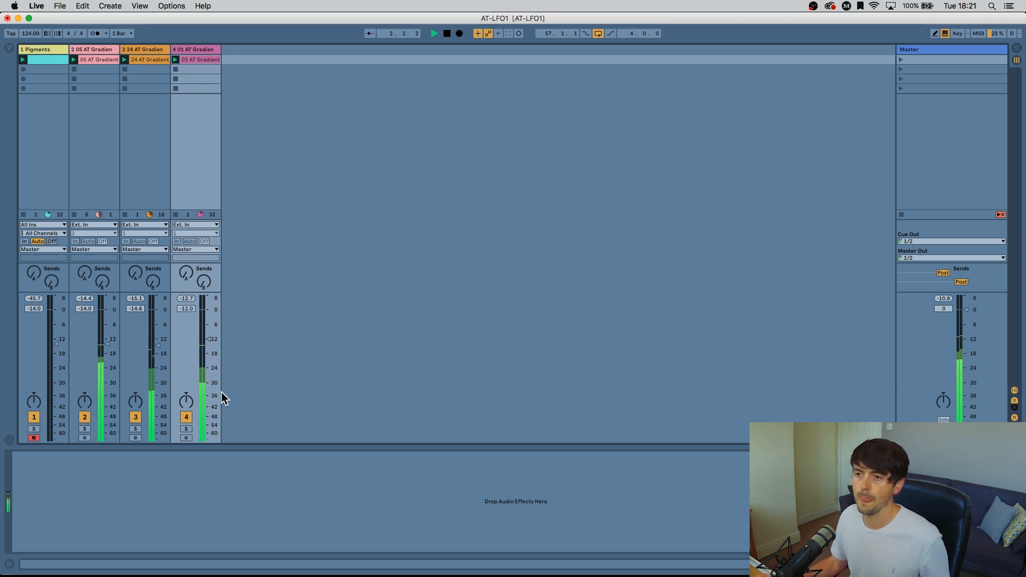
left_click(59, 49)
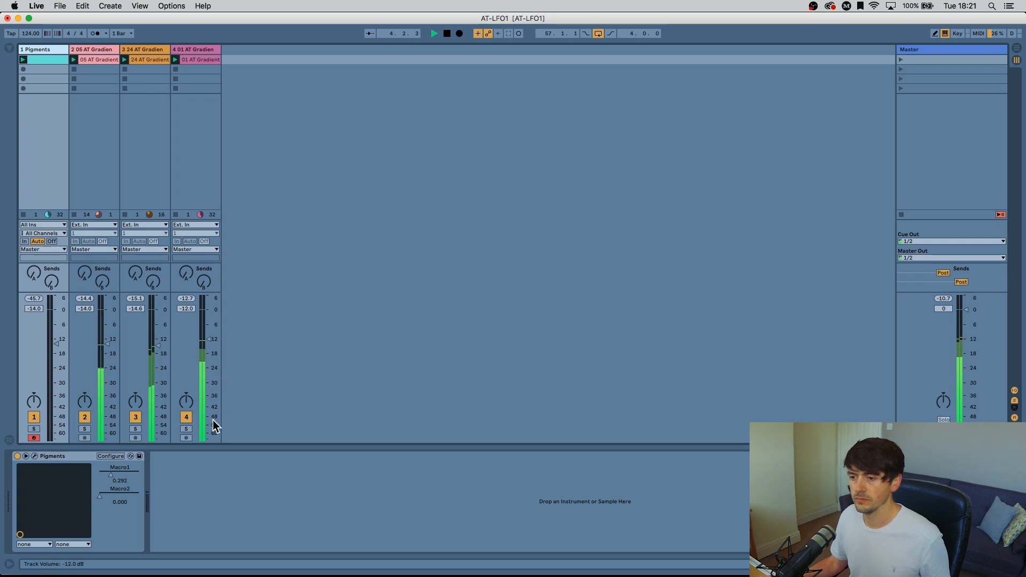
key("space")
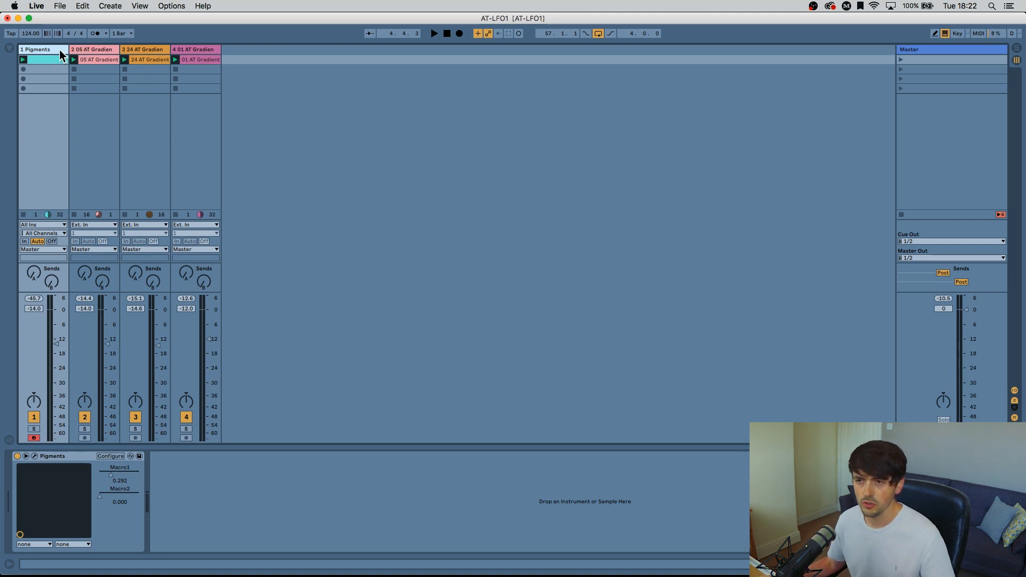
Open the Pigments instrument on track 1 and lower the Filter 1 cutoff to 20.0 Hz.
left_click(34, 457)
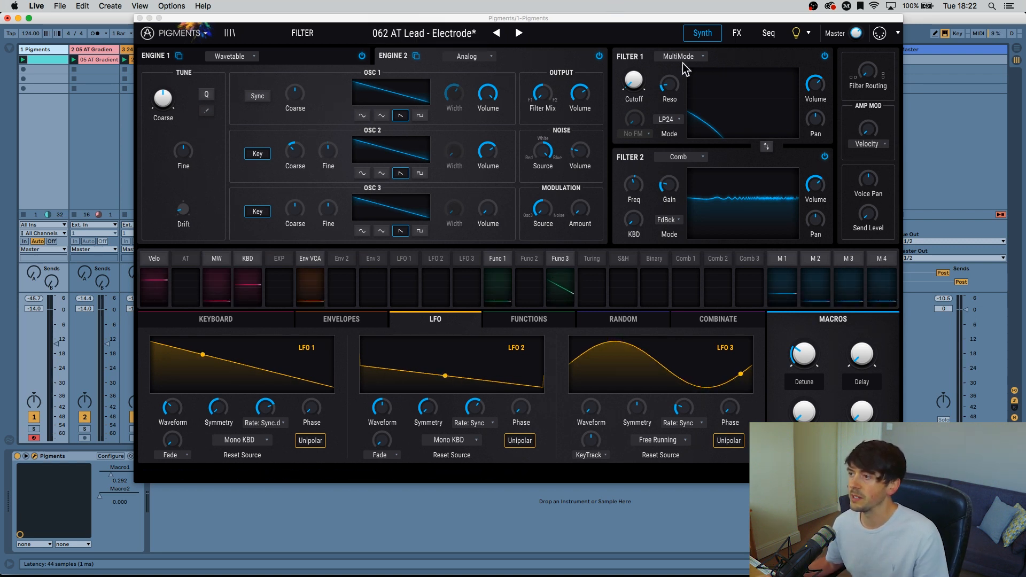
mouse_move(633, 83)
left_mouse_down()
mouse_move(635, 73)
mouse_move(632, 91)
left_mouse_up()
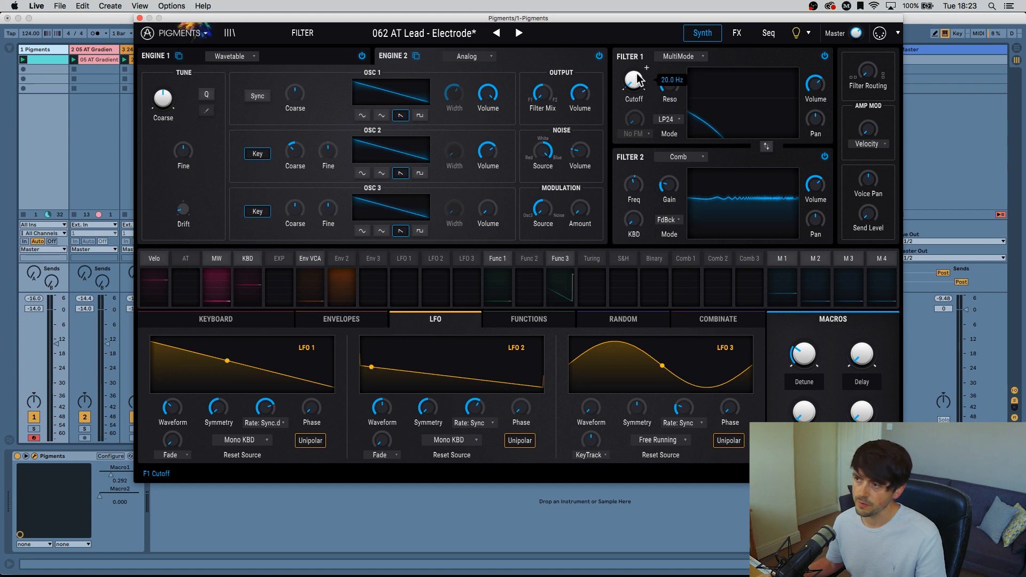
Route LFO 1 to the Filter 1 cutoff with an amount of 0.74, using the Sync Dotted rate type.
left_click(404, 259)
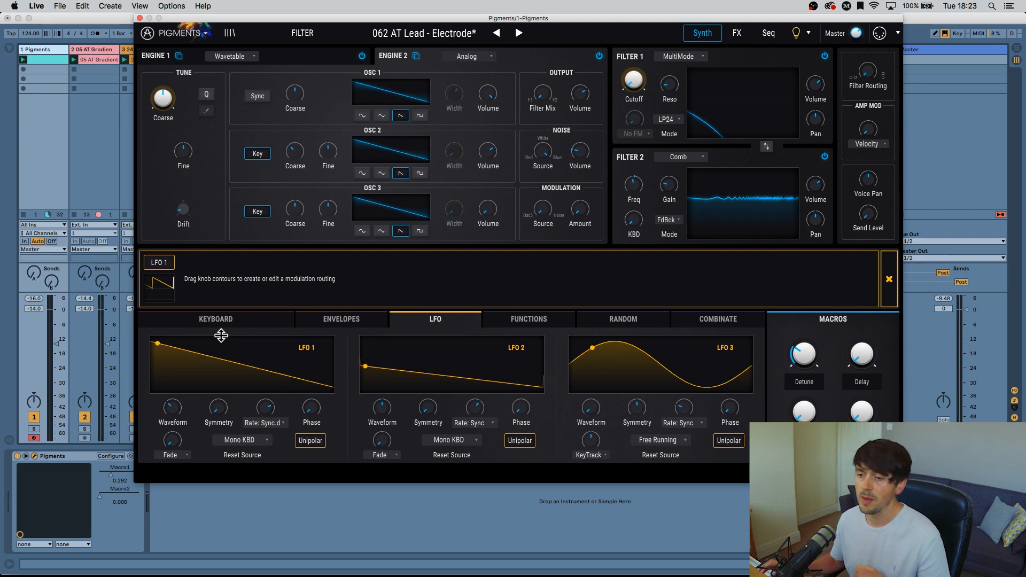
left_click(515, 323)
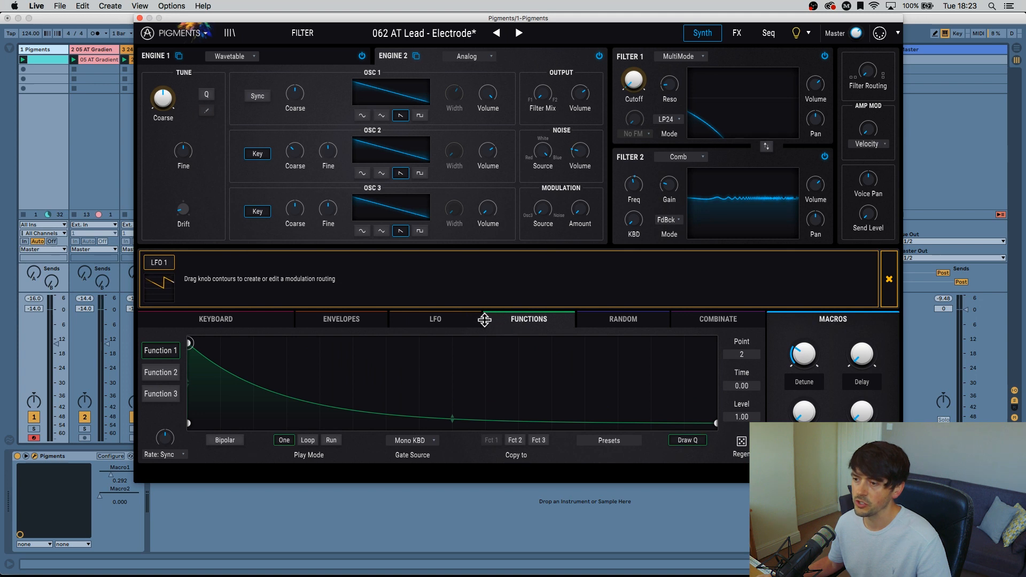
left_click(436, 320)
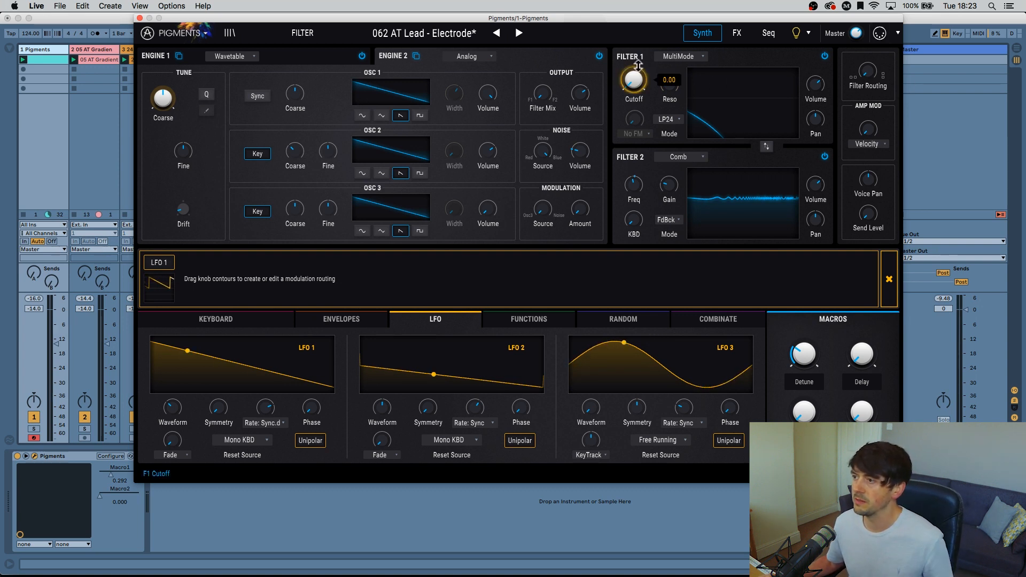
left_click_drag(638, 65, 638, 31)
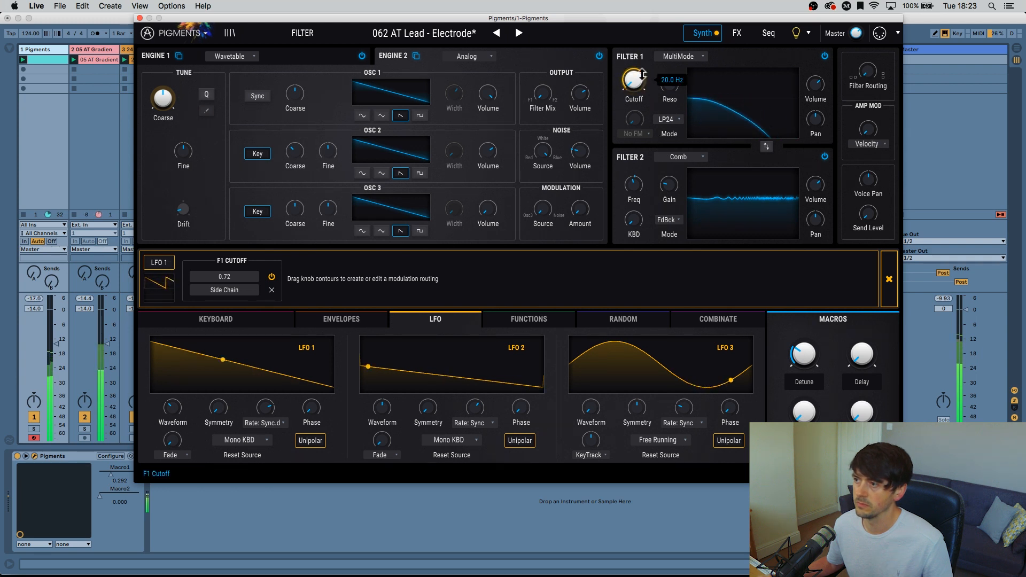
left_click_drag(642, 70, 642, 68)
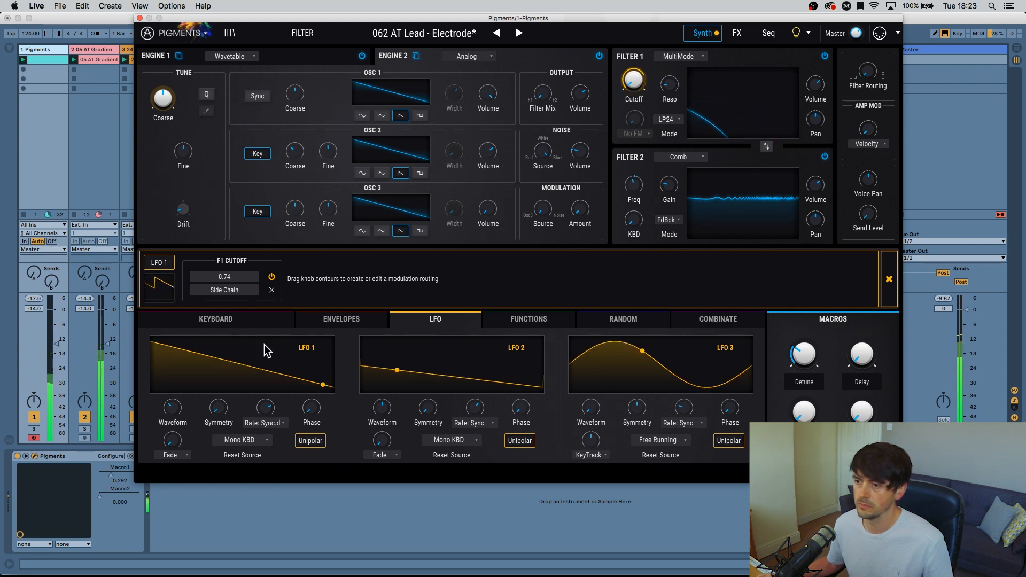
left_click(271, 422)
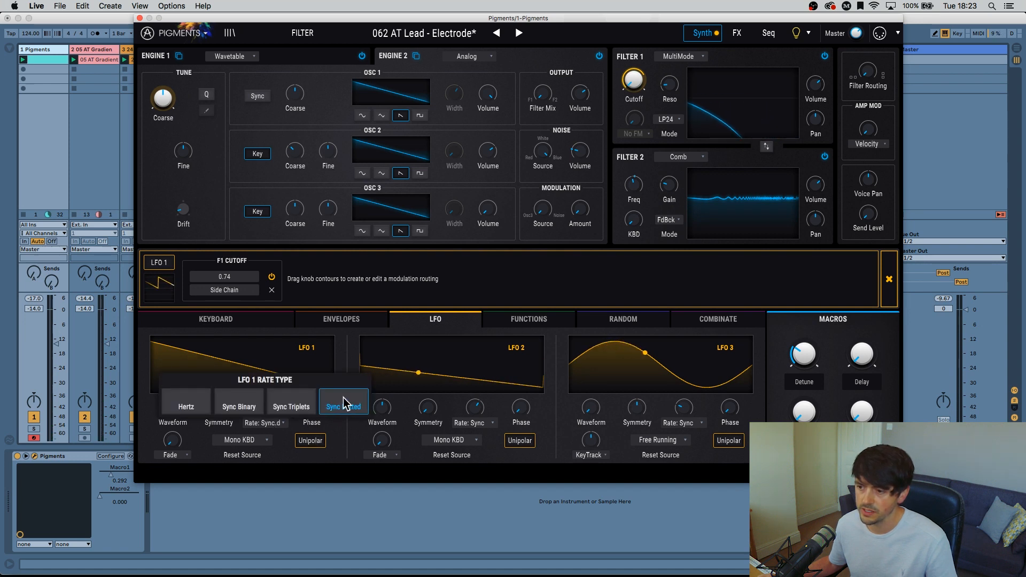
left_click(344, 406)
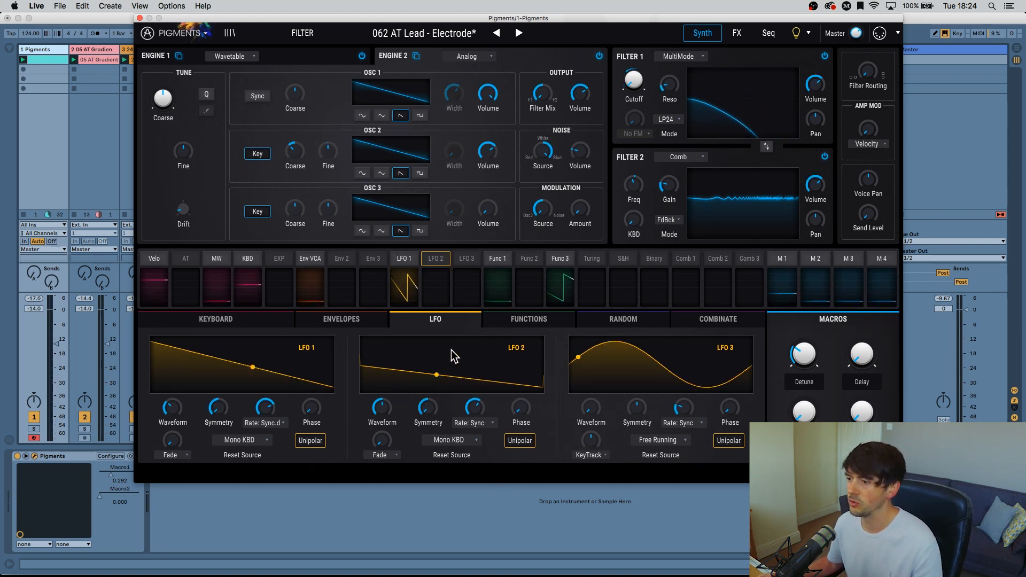
Add LFO 2 as a modulator of the Filter 1 cutoff with an amount of 0.67.
left_click(435, 258)
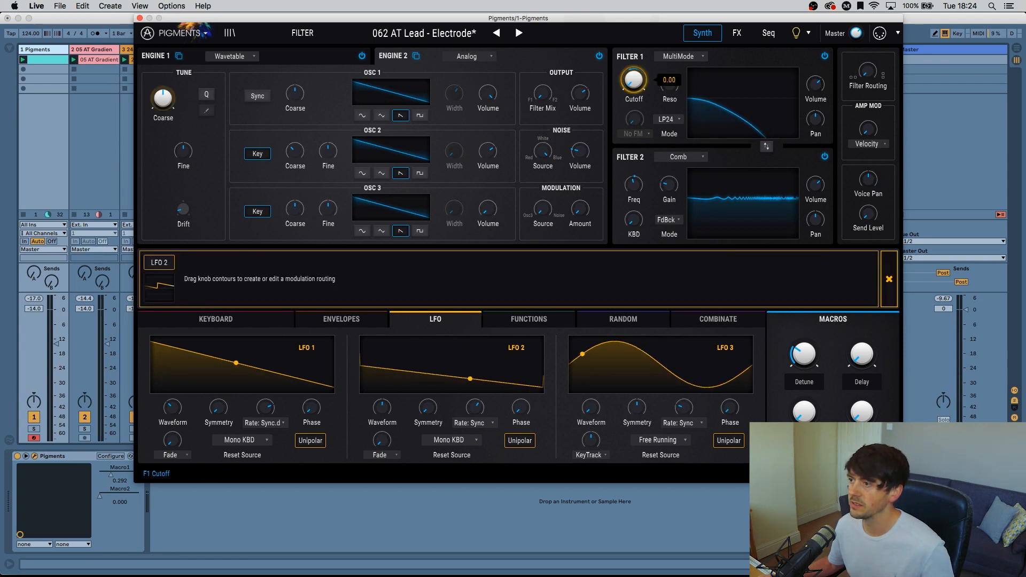
left_click_drag(634, 79, 634, 51)
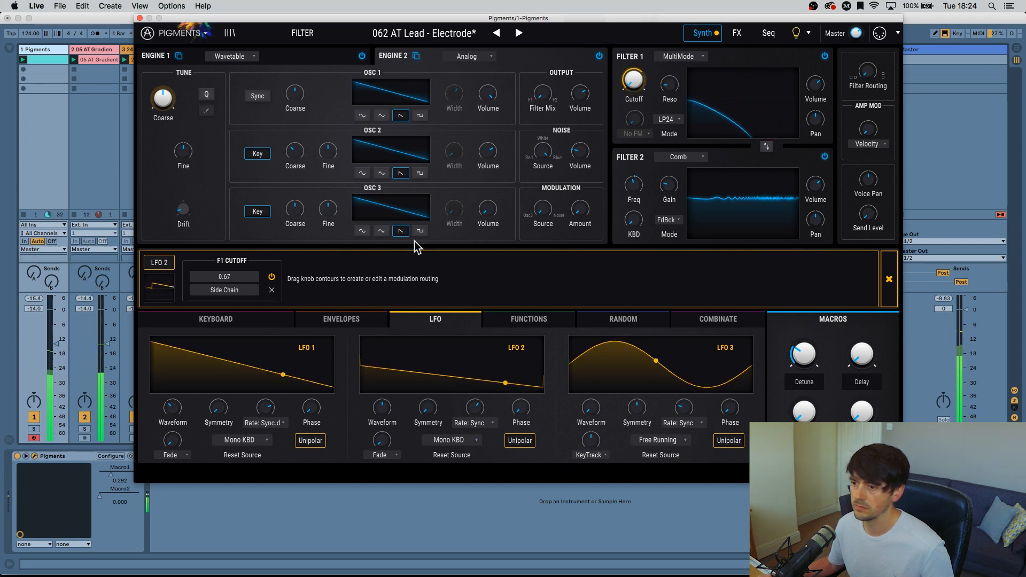
left_click(890, 279)
Reduce LFO 1's modulation amount on the Filter 1 cutoff to 0.46.
left_click(395, 262)
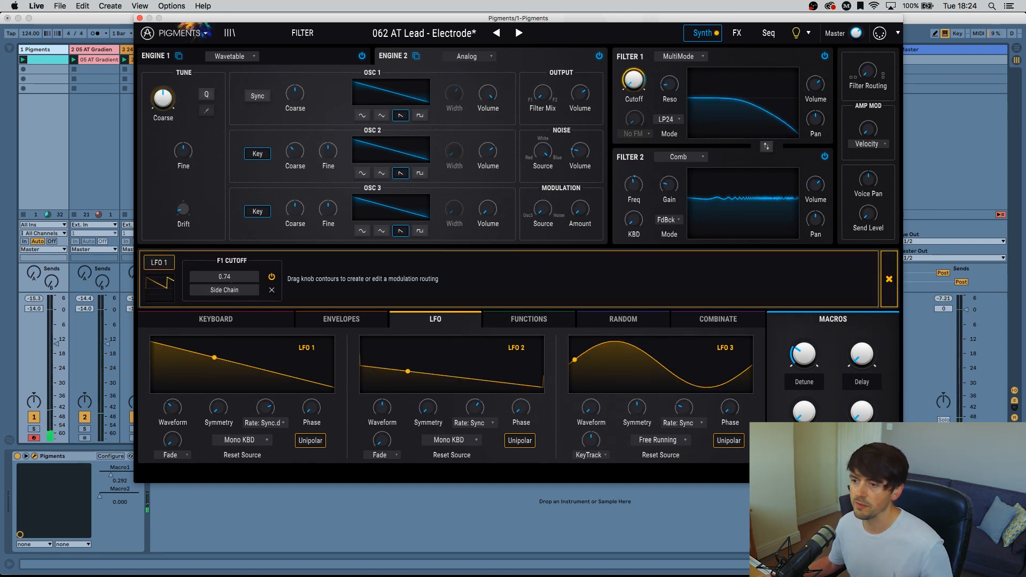
left_click_drag(233, 281, 236, 283)
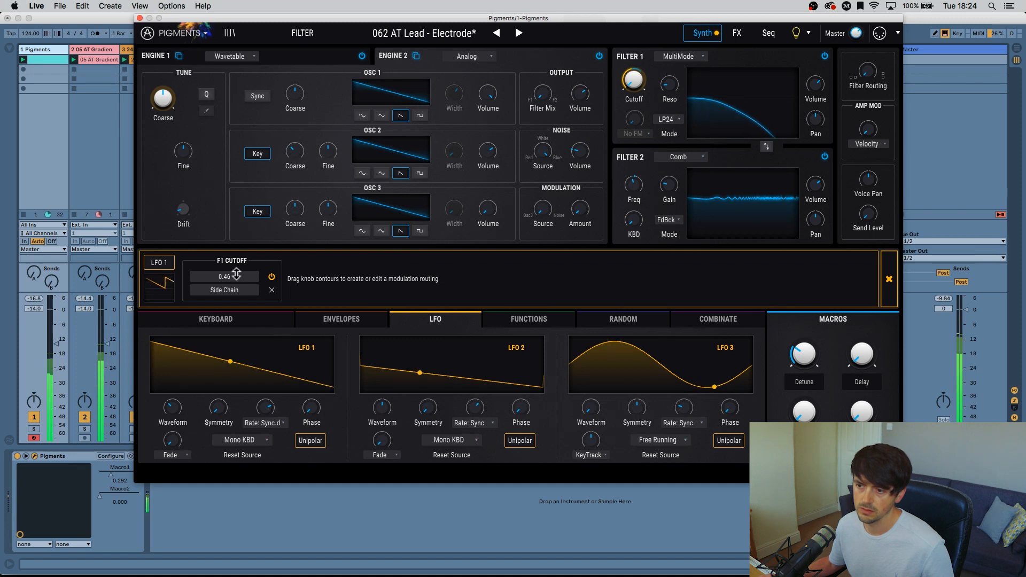
left_click(888, 280)
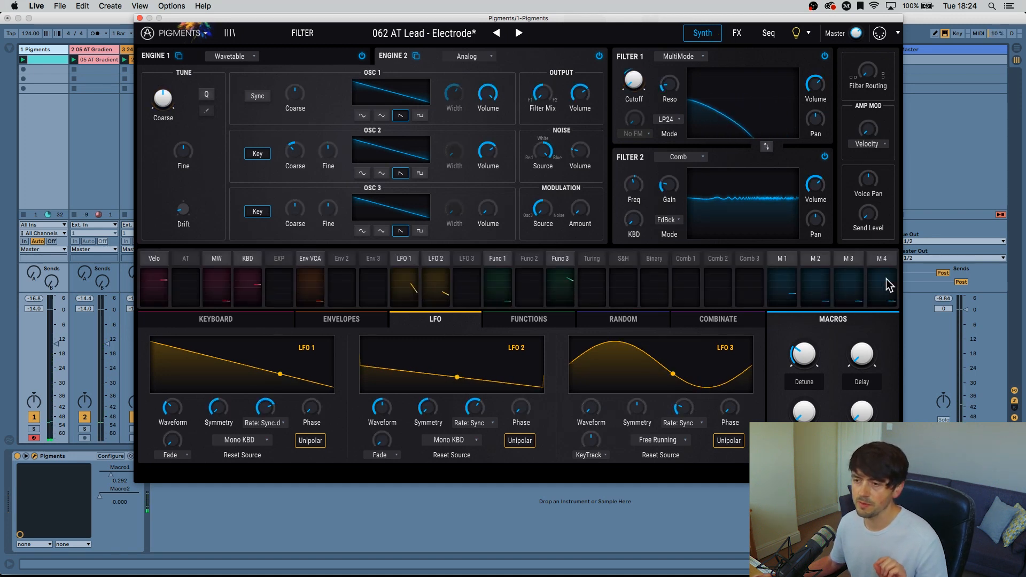
Set LFO 2's Filter 1 cutoff amount to 0.76 and its synced rate to 1/16, and adjust LFO 1's dotted rate.
left_click(427, 274)
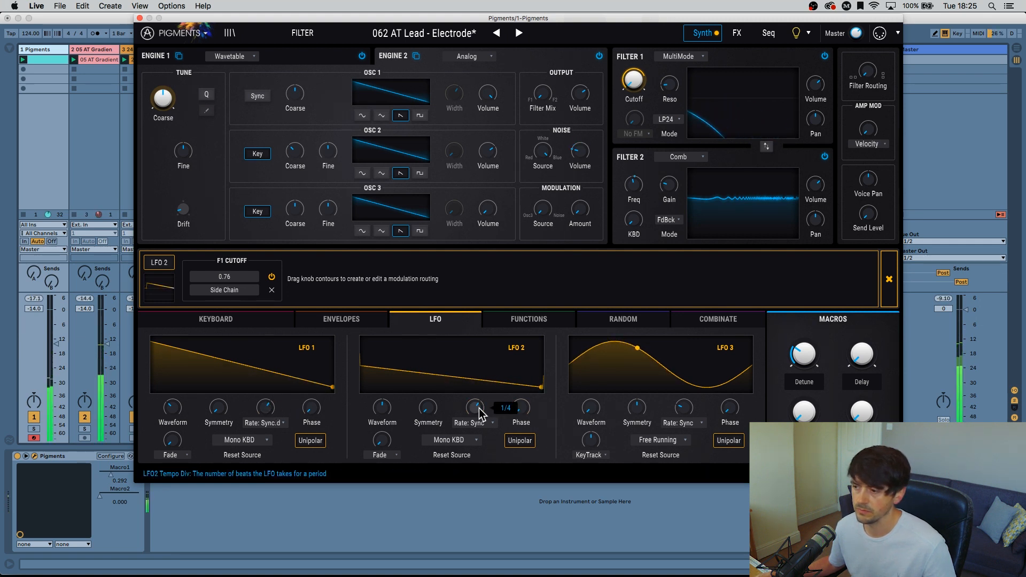
left_click_drag(479, 408, 479, 401)
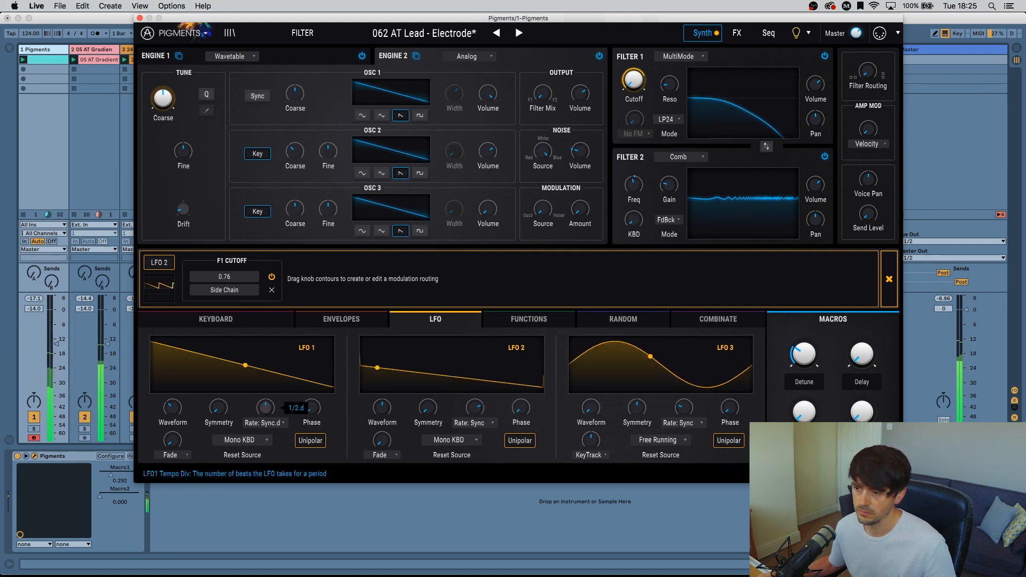
left_click_drag(474, 408, 475, 404)
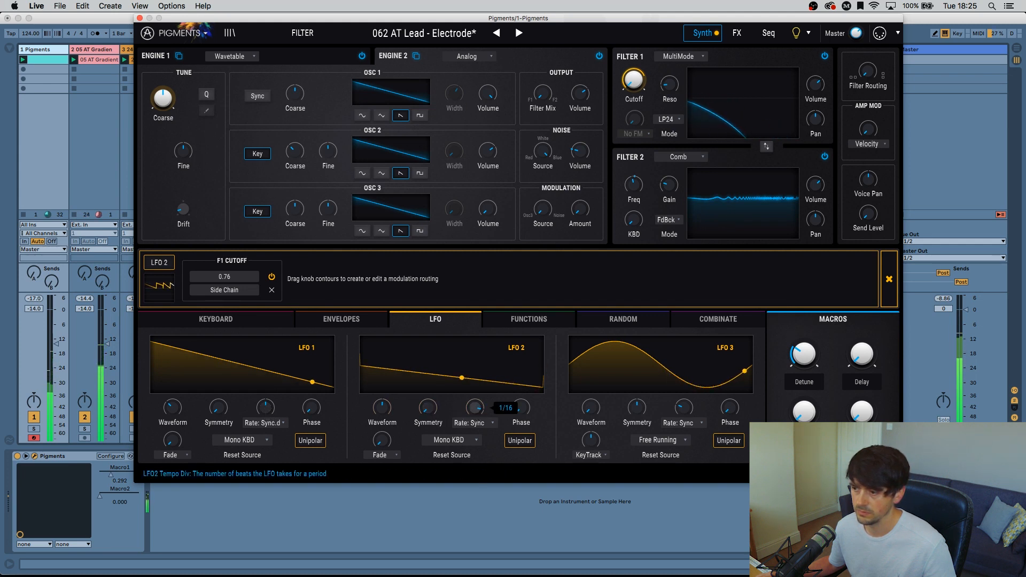
left_click_drag(266, 408, 265, 414)
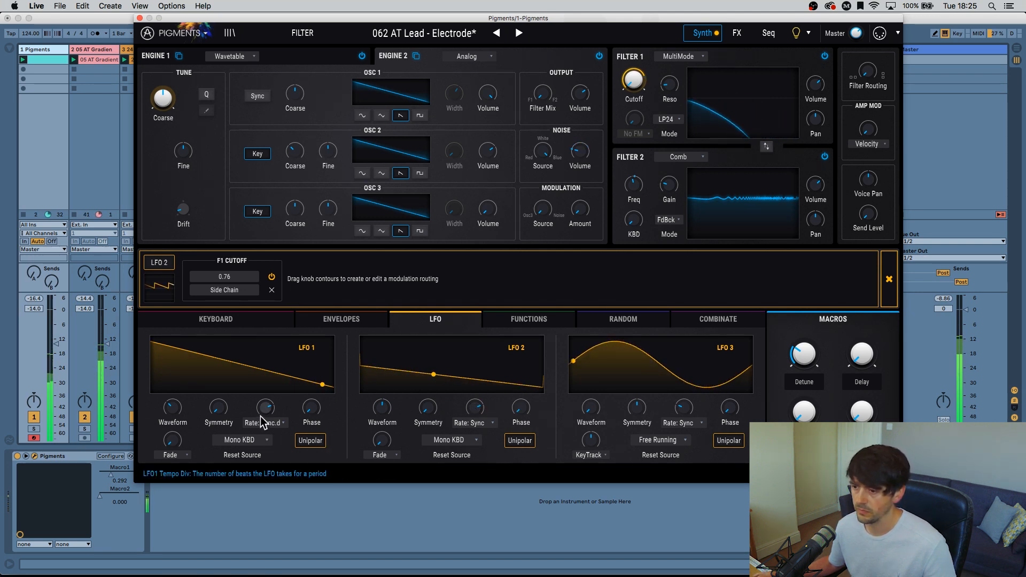
mouse_move(261, 416)
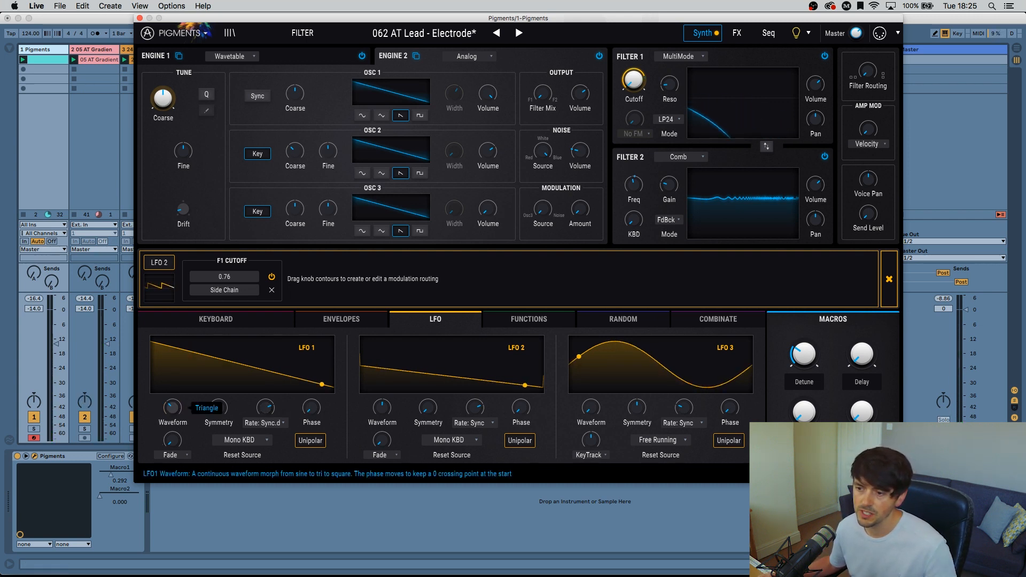
Morph LFO 1's waveform from triangle to a smooth sine curve and reshape LFO 2 into a phase-shifted rising sawtooth.
mouse_move(174, 409)
left_mouse_down()
mouse_move(174, 398)
mouse_move(173, 428)
mouse_move(178, 395)
left_mouse_up()
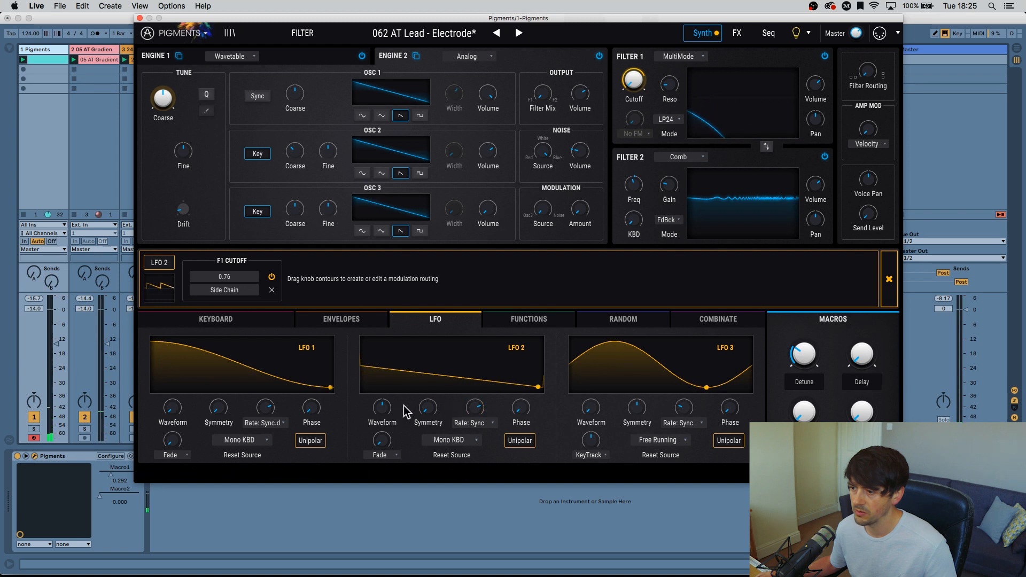
left_click_drag(382, 408, 427, 383)
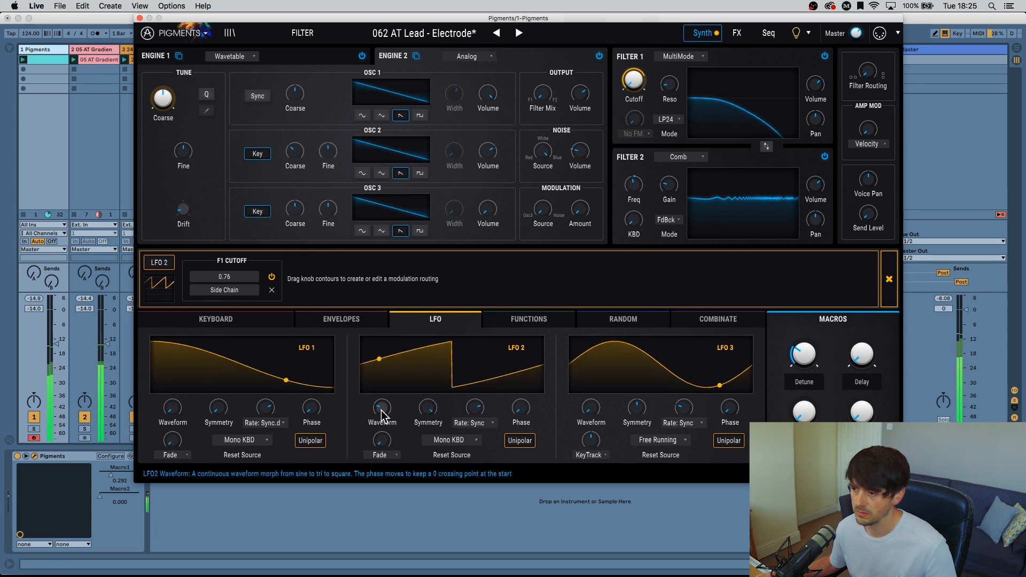
left_click_drag(521, 408, 521, 398)
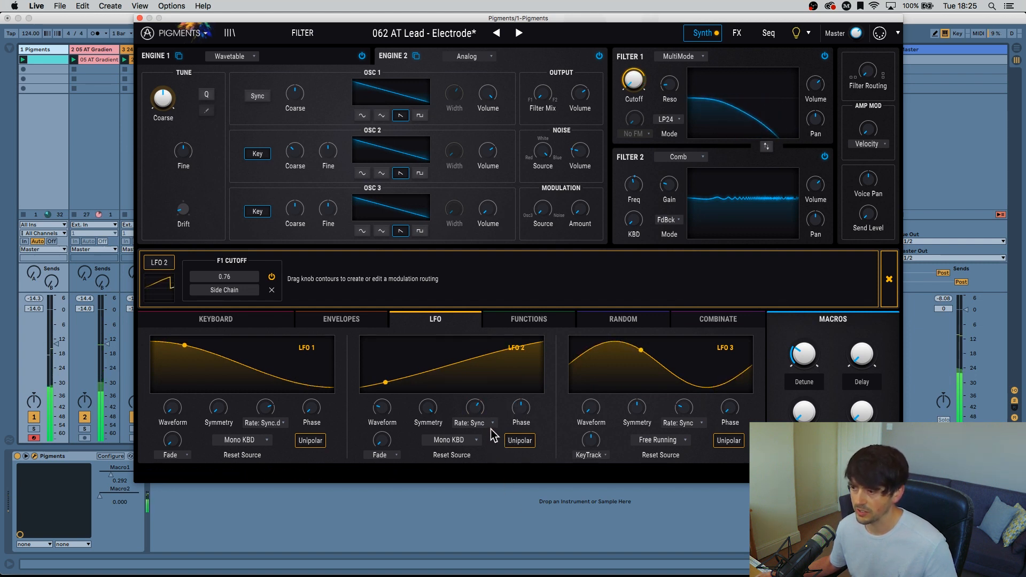
Slow down LFO 2's synced rate and set its modulation amount on the Filter 1 cutoff to 0.46.
left_click_drag(478, 411, 478, 410)
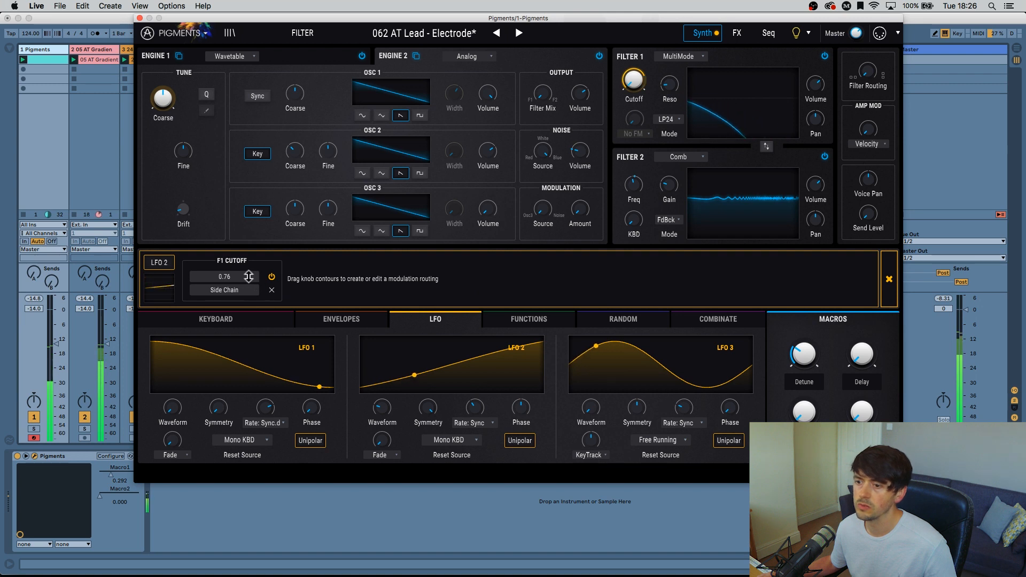
mouse_move(241, 274)
left_mouse_down()
mouse_move(241, 285)
mouse_move(240, 274)
left_mouse_up()
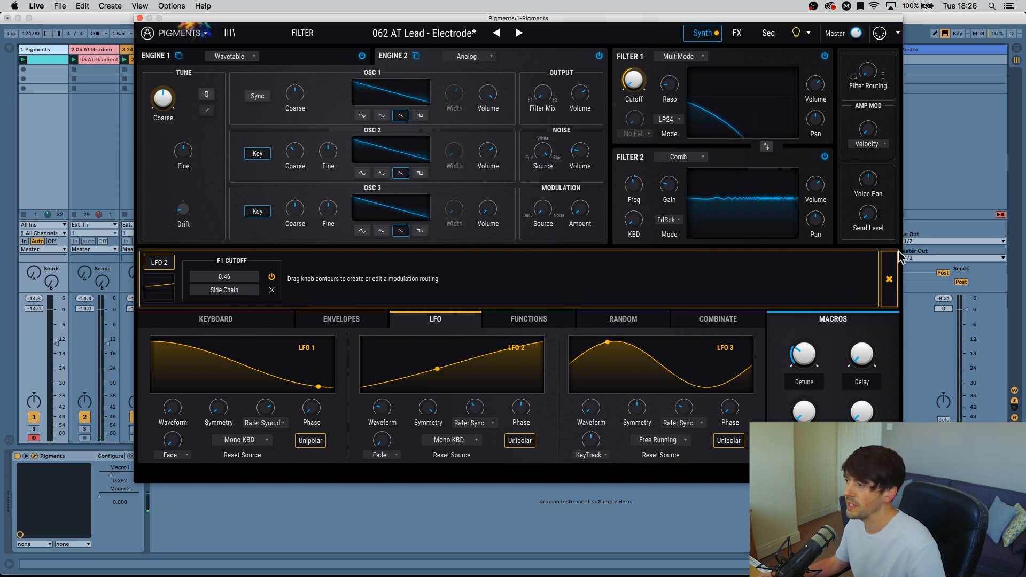
left_click(889, 278)
Route LFO 3 to the Filter 1 cutoff with a modulation amount of 0.60.
left_click(466, 259)
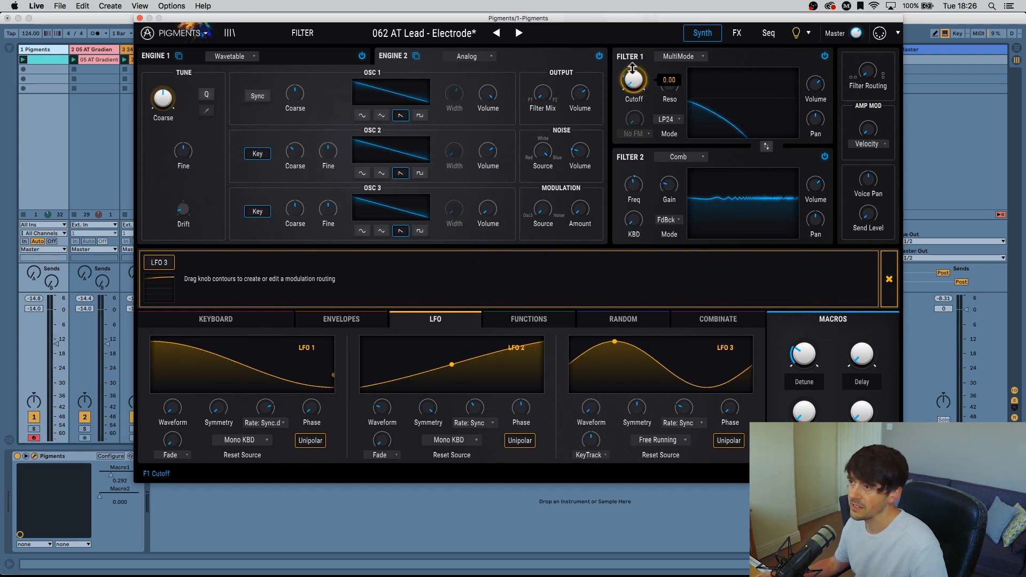
left_click_drag(633, 80, 634, 65)
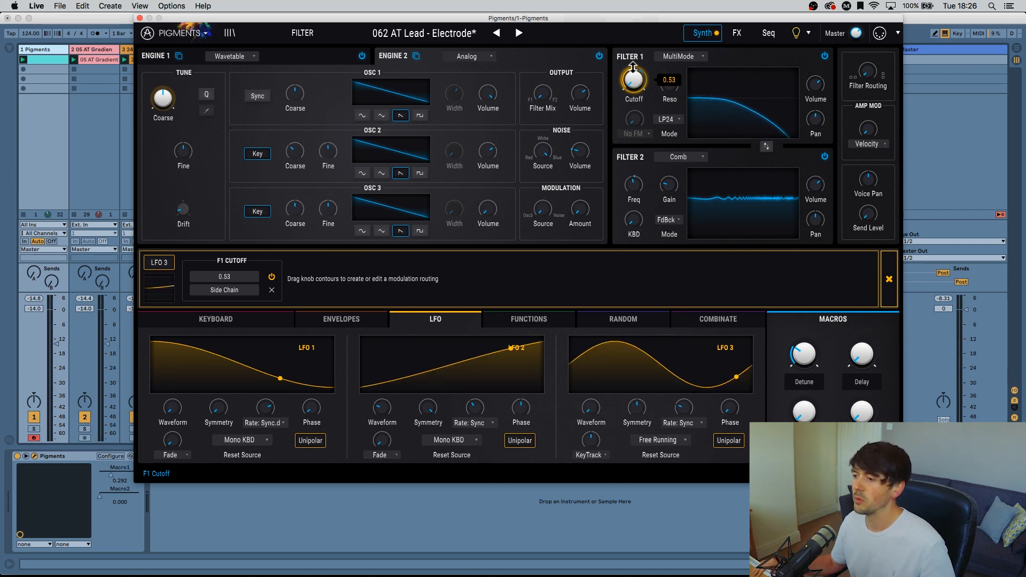
left_click_drag(634, 67, 633, 71)
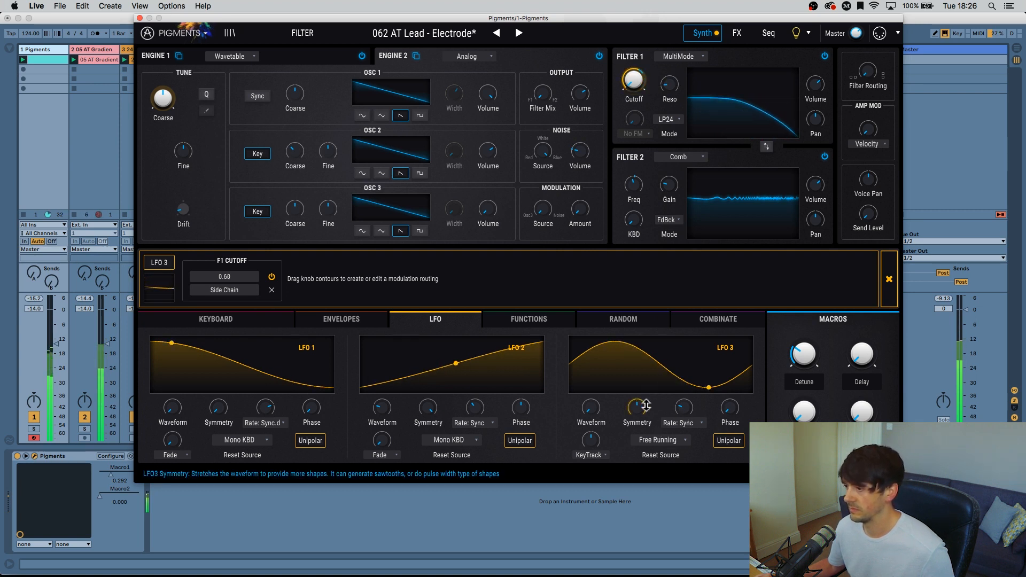
Skew LFO 3's symmetry into a rising sawtooth and change its rate type to Sync Dotted.
left_click_drag(636, 408, 637, 393)
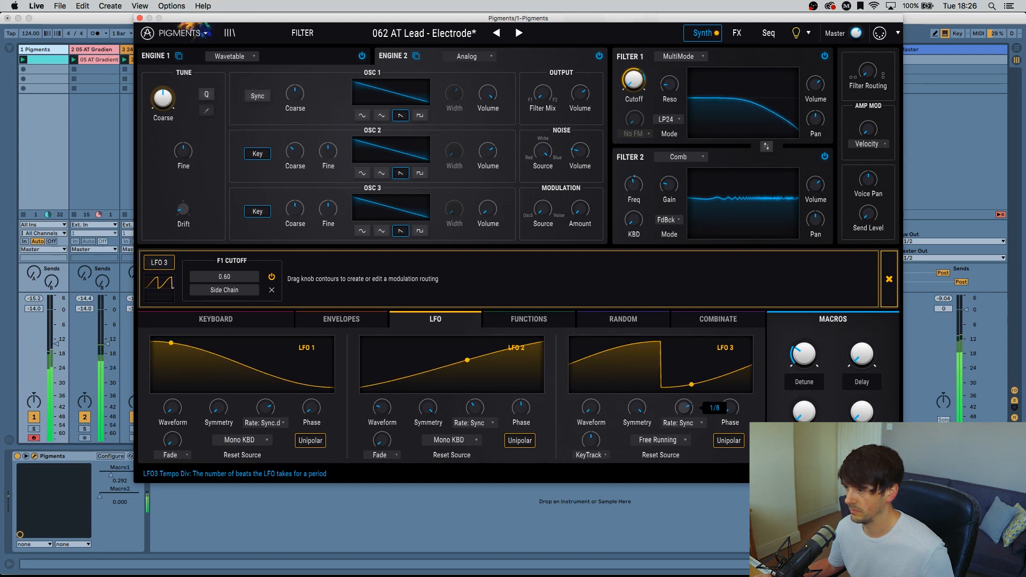
left_click(680, 423)
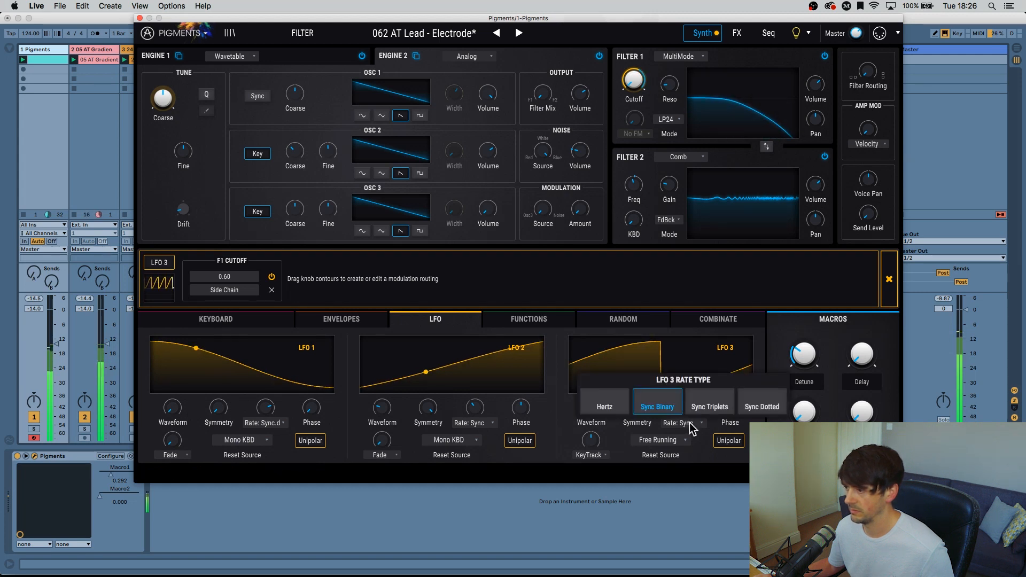
left_click(751, 409)
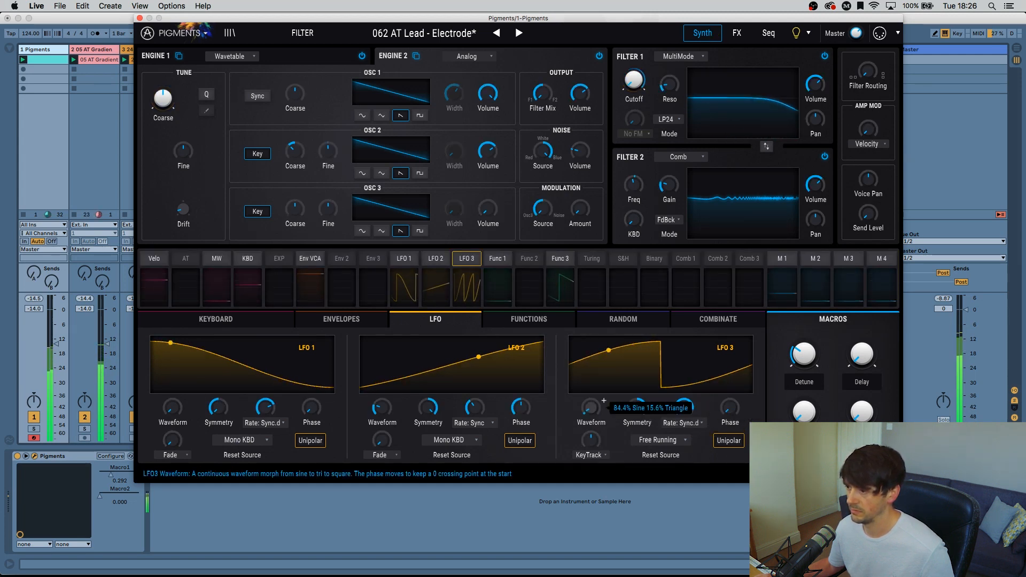
Reshape LFO 3 into a straight falling sawtooth by lowering its symmetry and morphing its waveform from sine towards triangle.
scroll(604, 400, "up", 10)
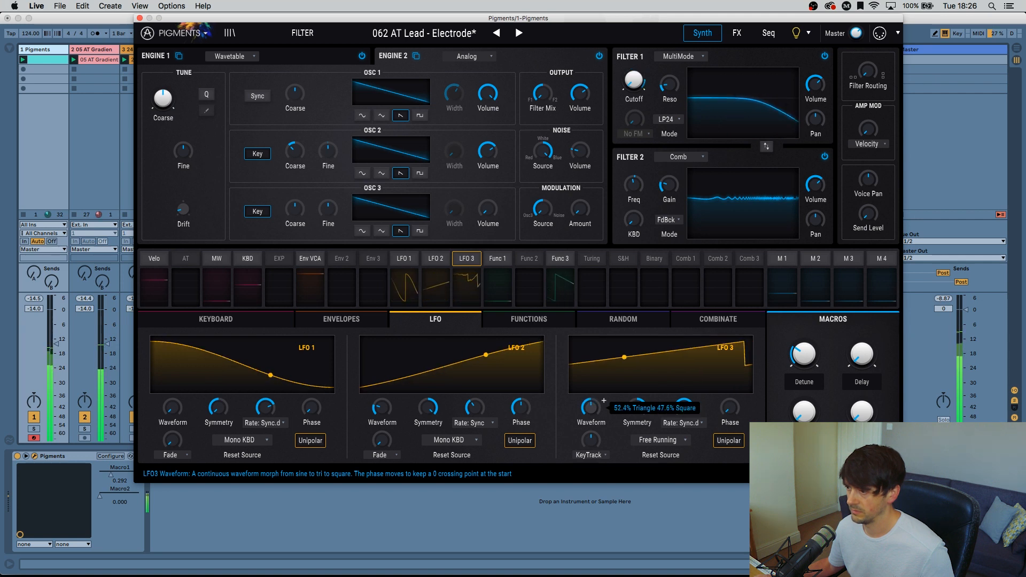
left_click_drag(591, 408, 591, 484)
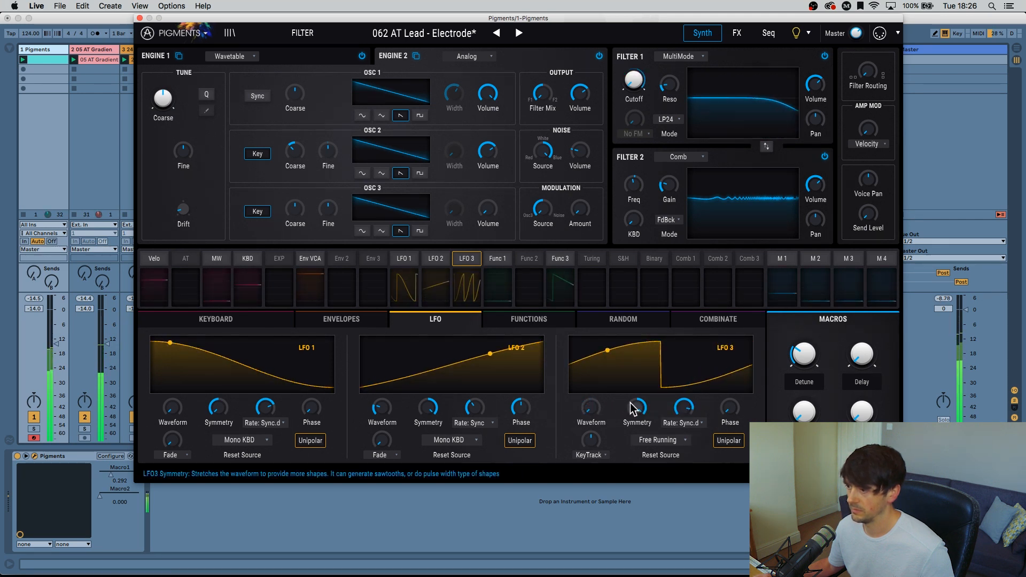
left_click_drag(634, 409, 634, 479)
left_click_drag(592, 411, 592, 369)
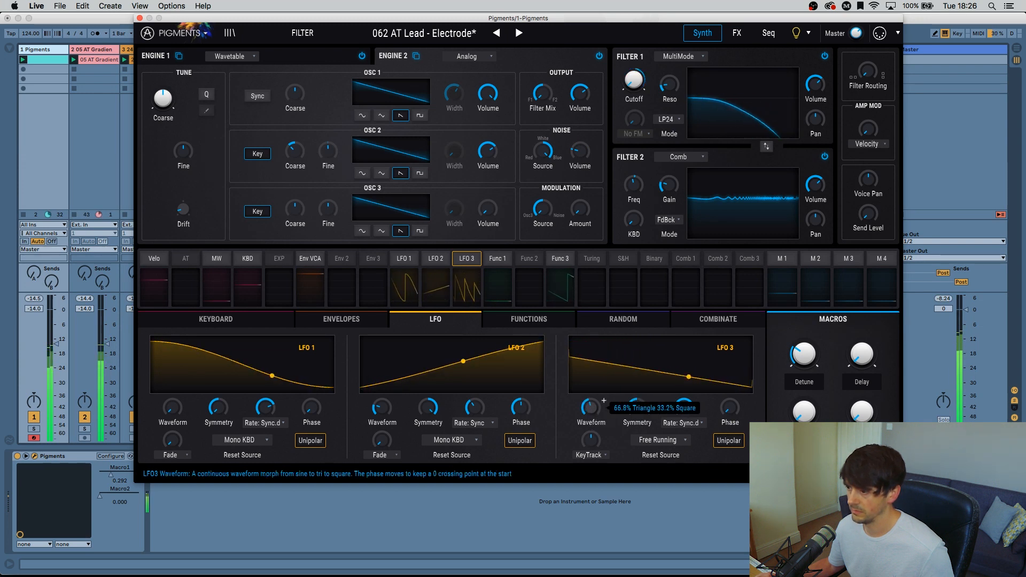
Switch LFO 3 to Sync Binary at a 1/16 rate and set its Filter 1 cutoff amount to 0.30.
left_click(693, 424)
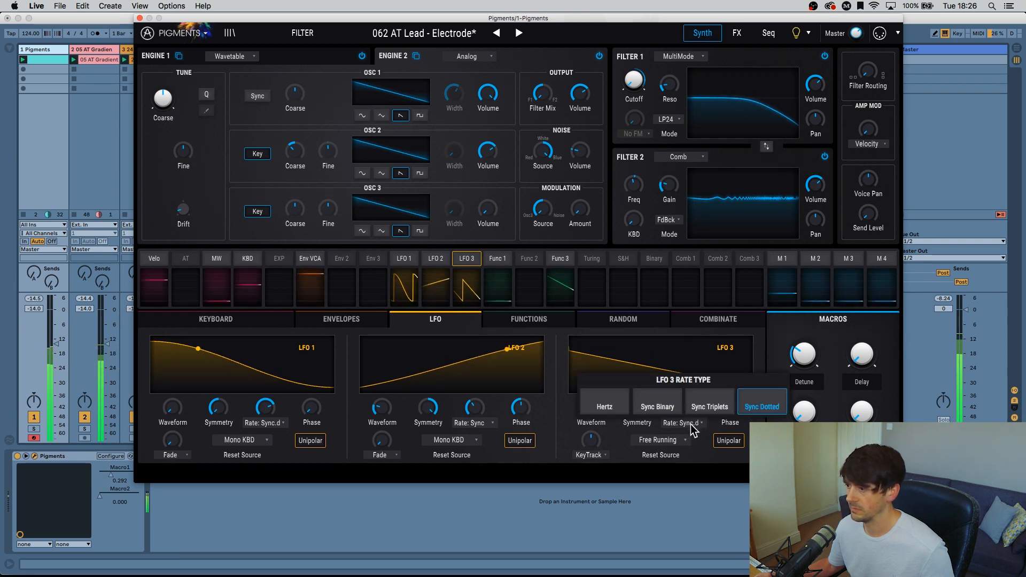
left_click(668, 407)
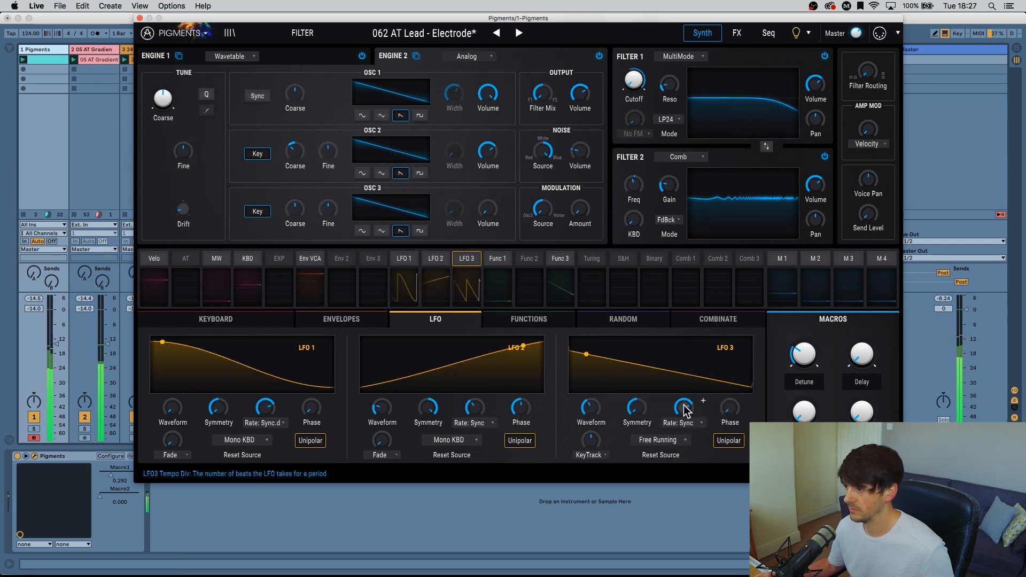
left_click_drag(686, 410, 686, 401)
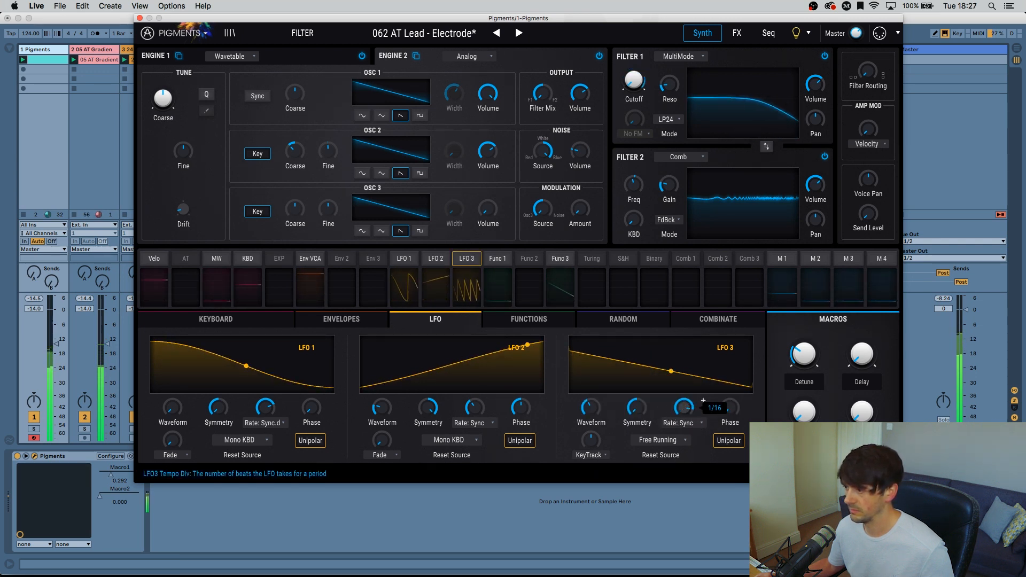
left_click(463, 260)
left_click_drag(224, 277, 224, 284)
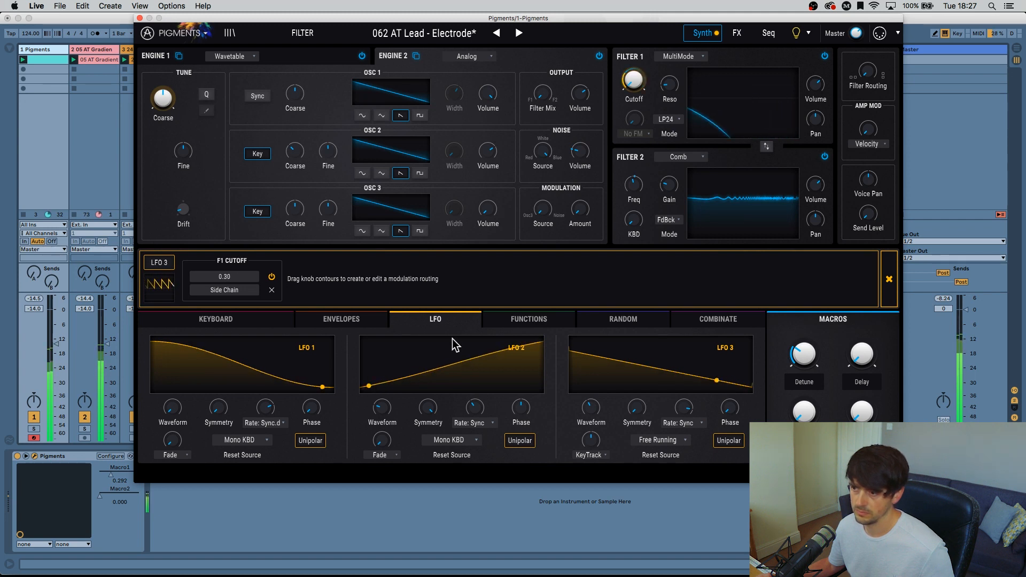
left_click(887, 279)
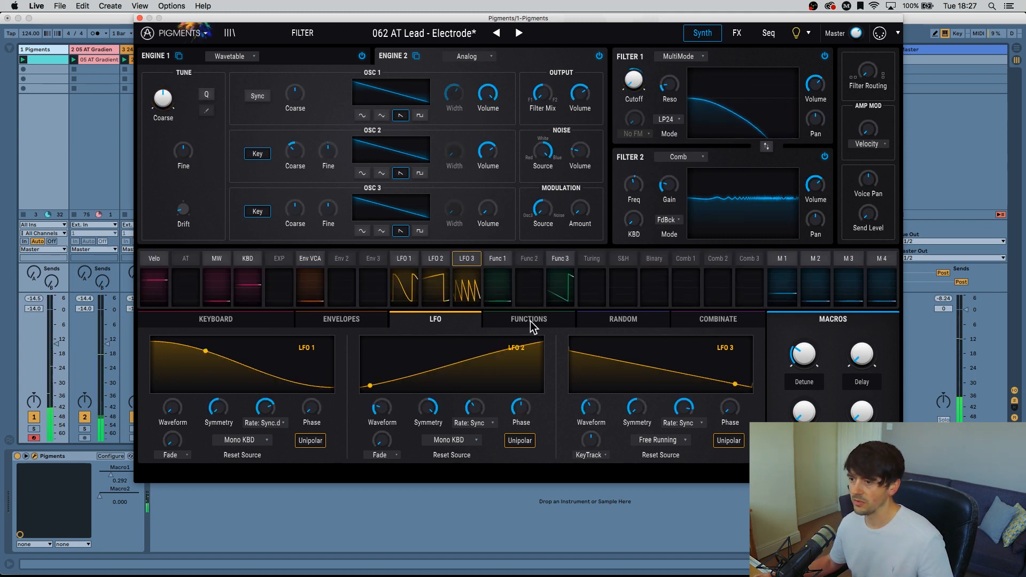
Remove the LFO 2 modulation from the Filter 1 cutoff and set LFO 1's amount on it to 0.00.
left_click(440, 260)
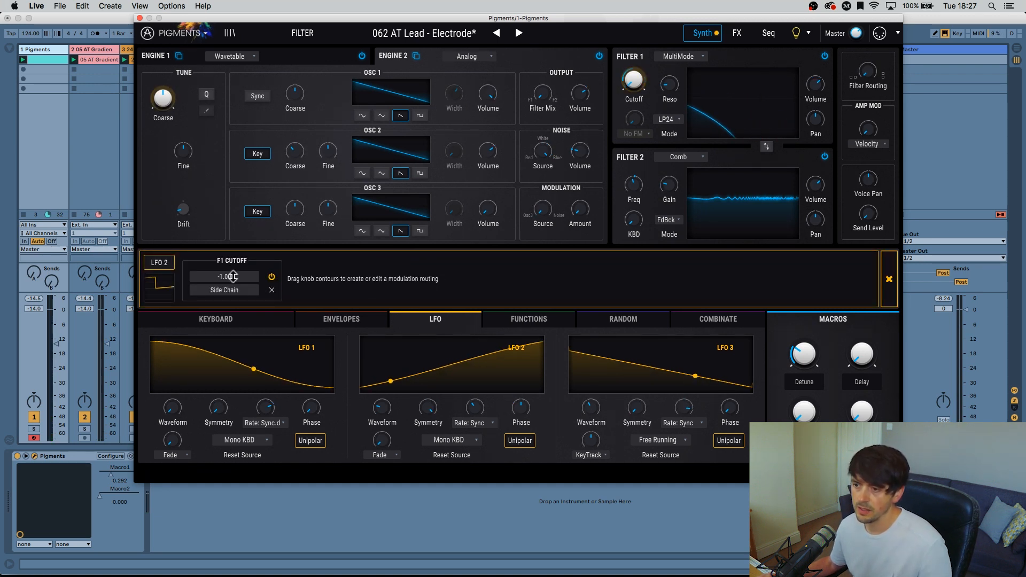
left_click(887, 280)
left_click(396, 267)
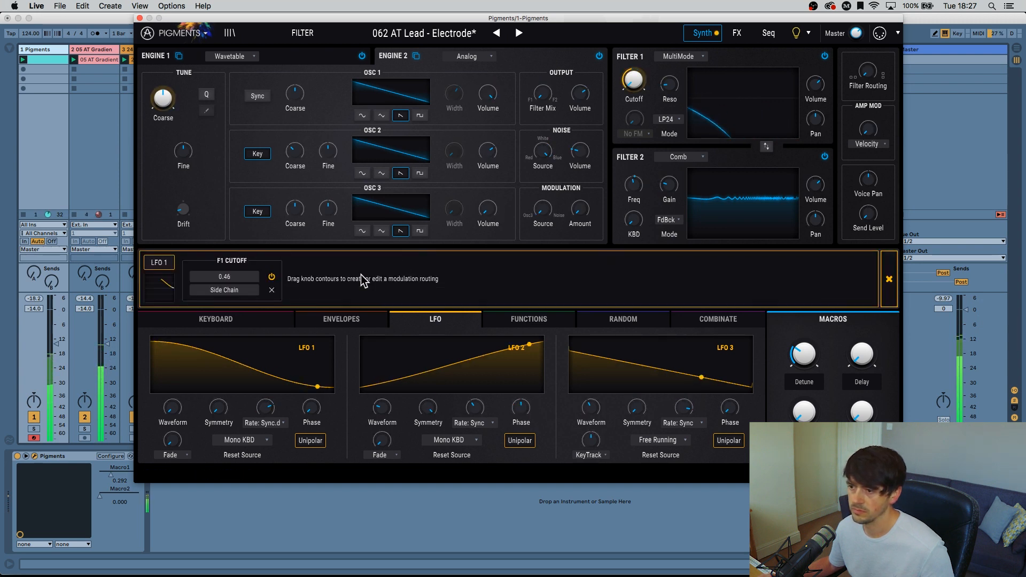
double_click(247, 275)
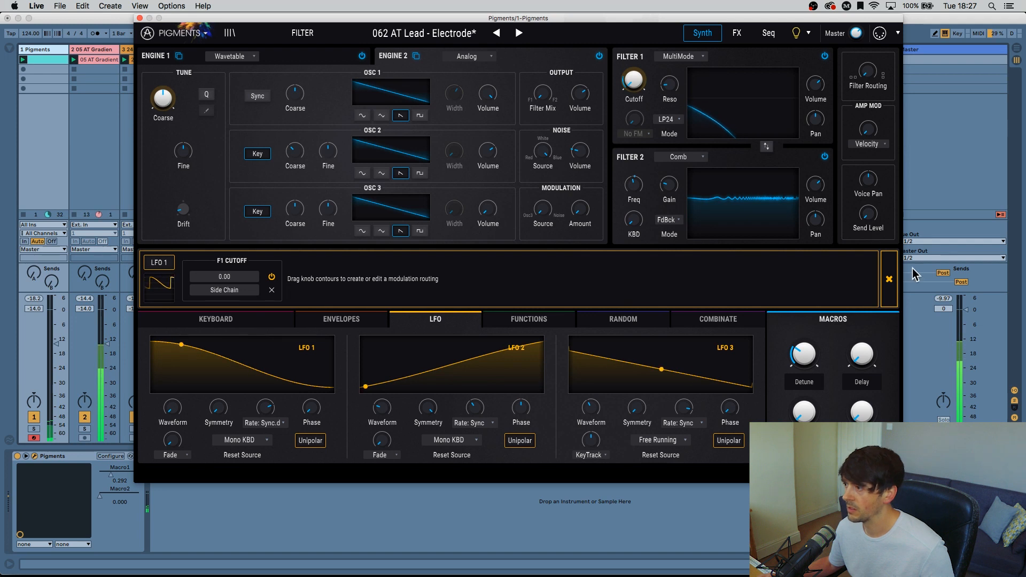
left_click(889, 279)
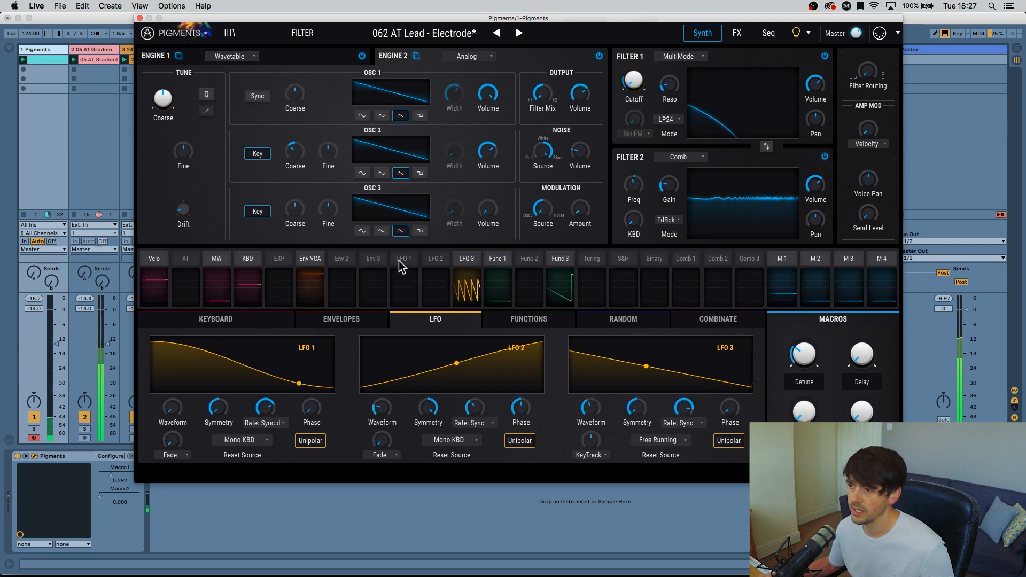
Set LFO 3's modulation amount on the Filter 1 cutoff to 0.75.
left_click(467, 259)
mouse_move(222, 275)
left_mouse_down()
mouse_move(221, 246)
mouse_move(222, 257)
left_mouse_up()
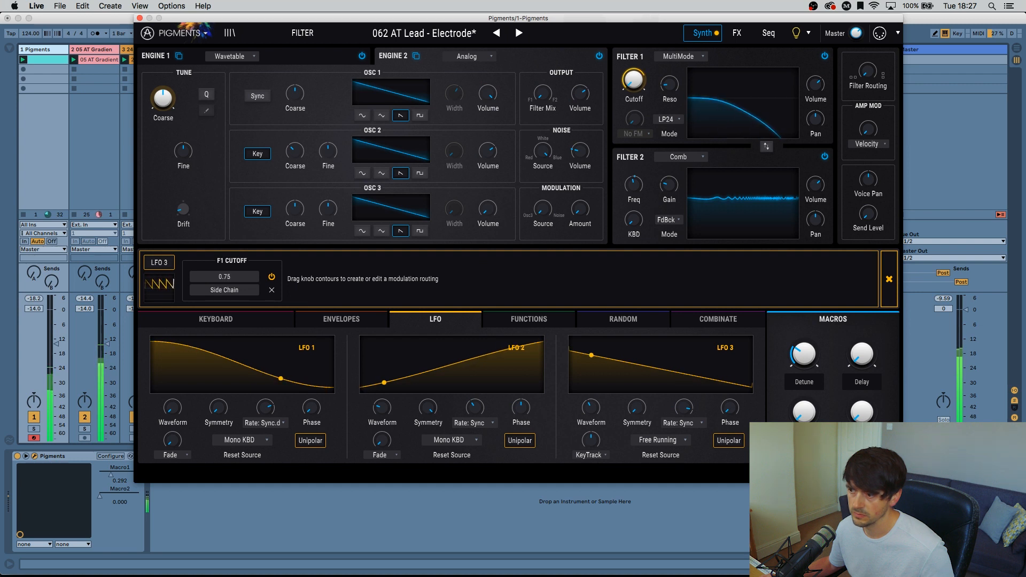
left_click(889, 279)
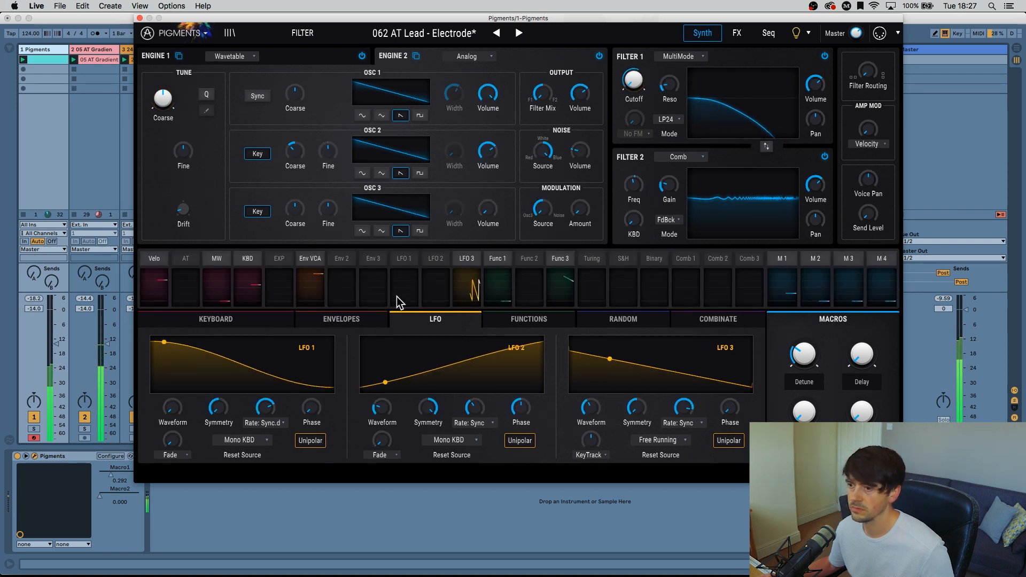
Route LFO 1 to the Filter 1 cutoff again with a modulation amount of 0.20.
left_click(404, 258)
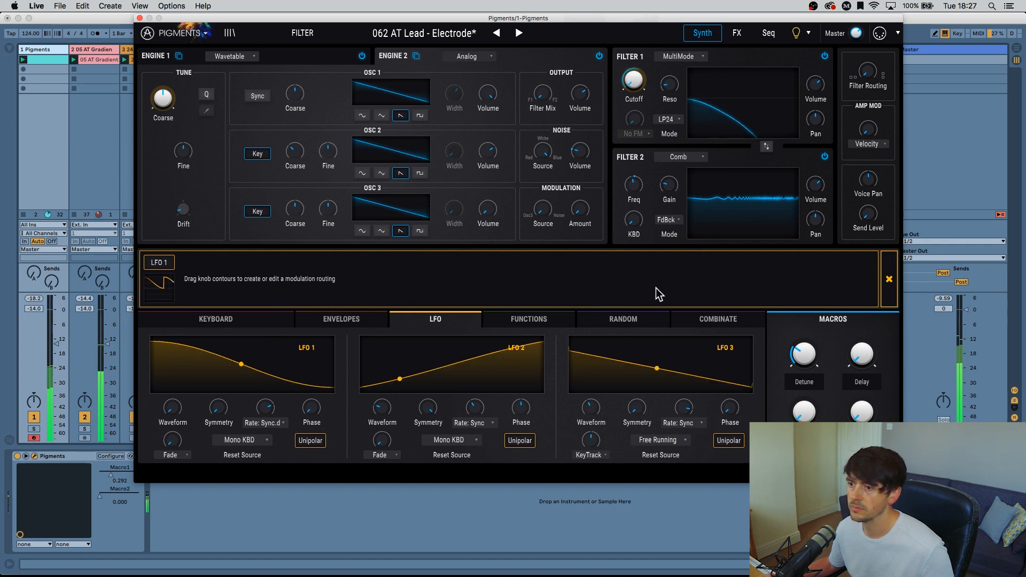
left_click_drag(634, 80, 634, 70)
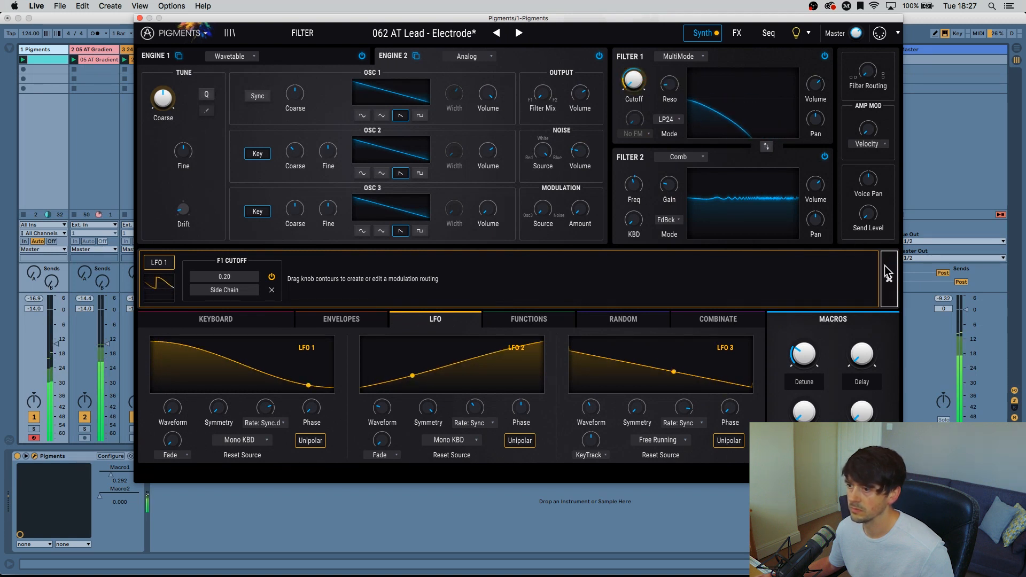
left_click(889, 279)
Route LFO 2 to the Filter 1 cutoff again with a modulation amount of 0.21.
left_click(441, 256)
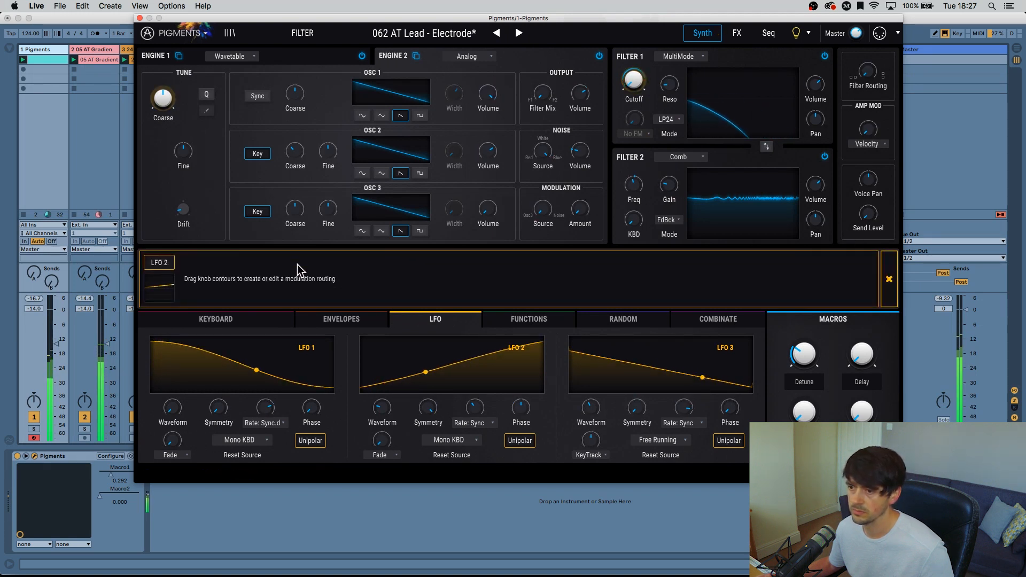
left_click_drag(634, 81, 634, 75)
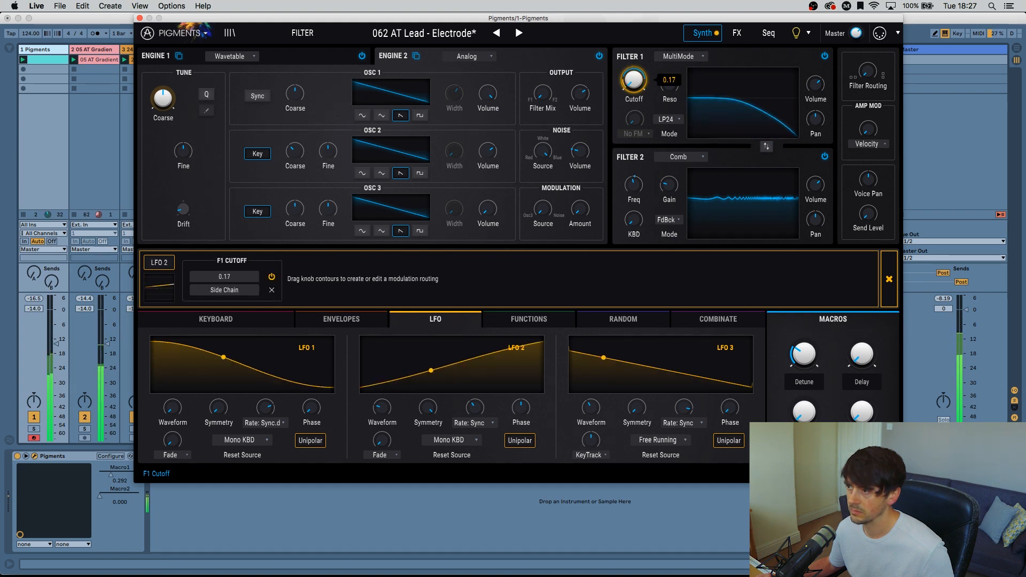
left_click_drag(634, 80, 633, 78)
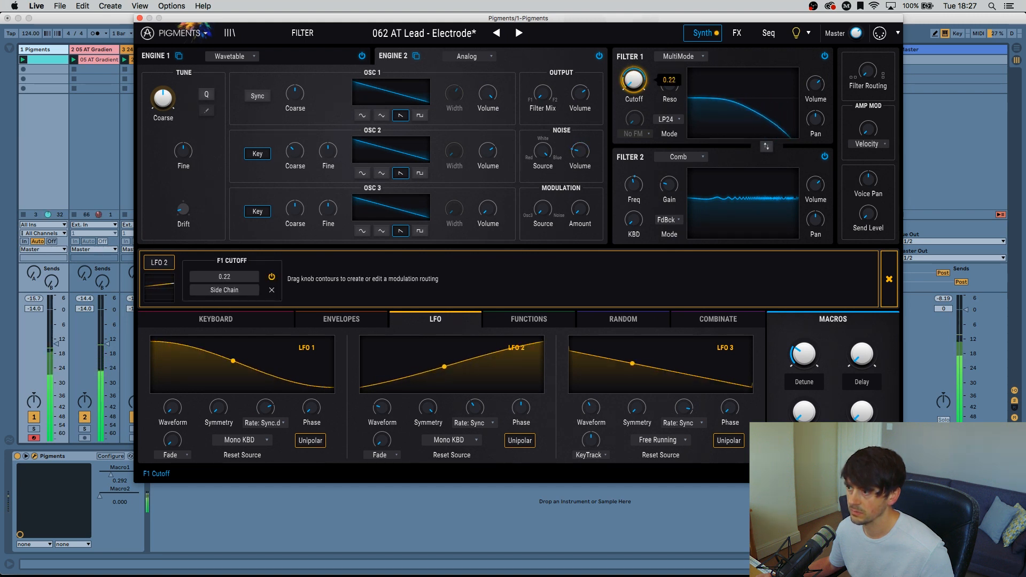
left_click(888, 279)
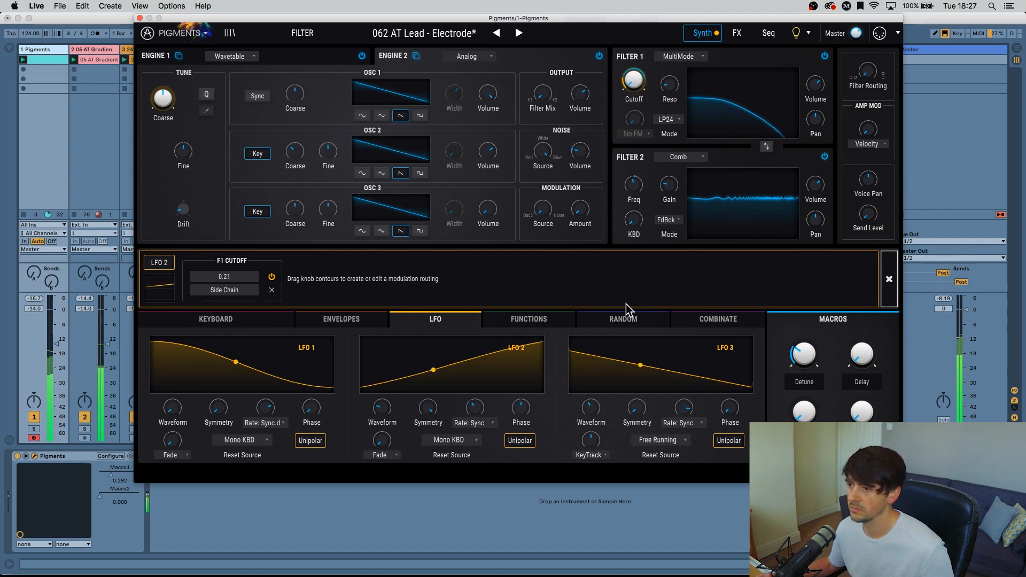
Set the Filter 1 cutoff modulation amounts to 0.51 for LFO 3 and 0.28 for LFO 1.
left_click(470, 258)
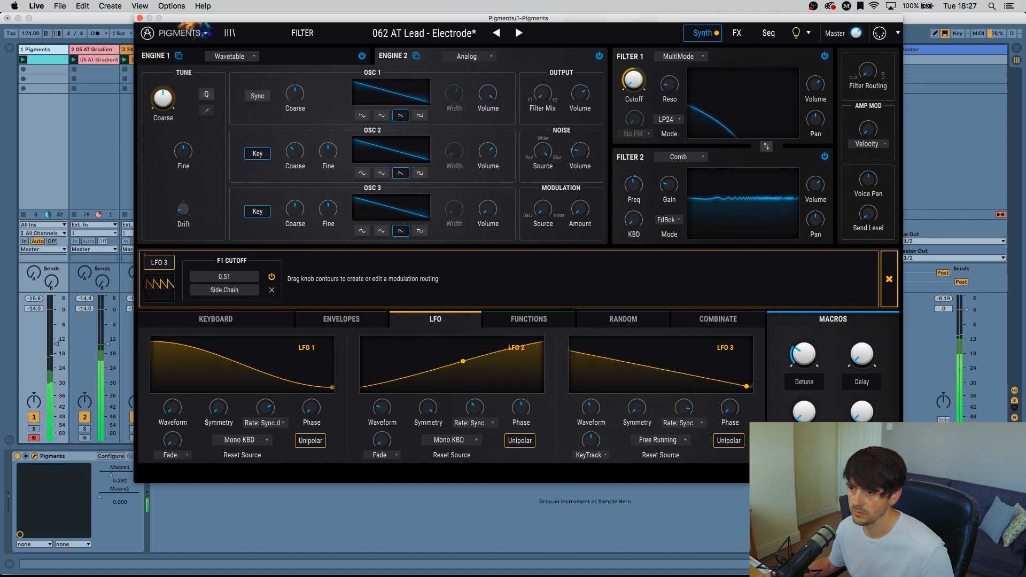
left_click(883, 281)
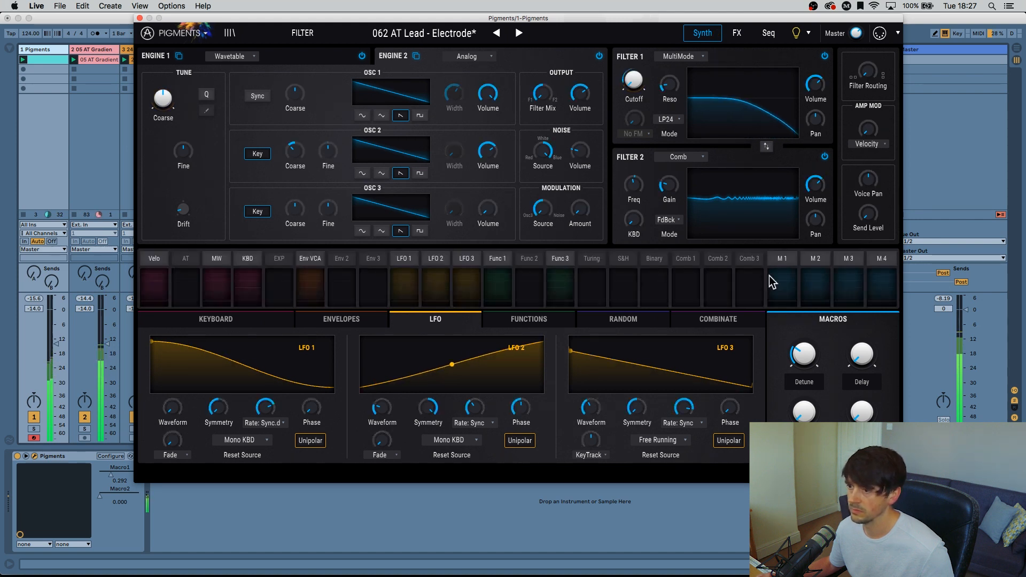
left_click(398, 268)
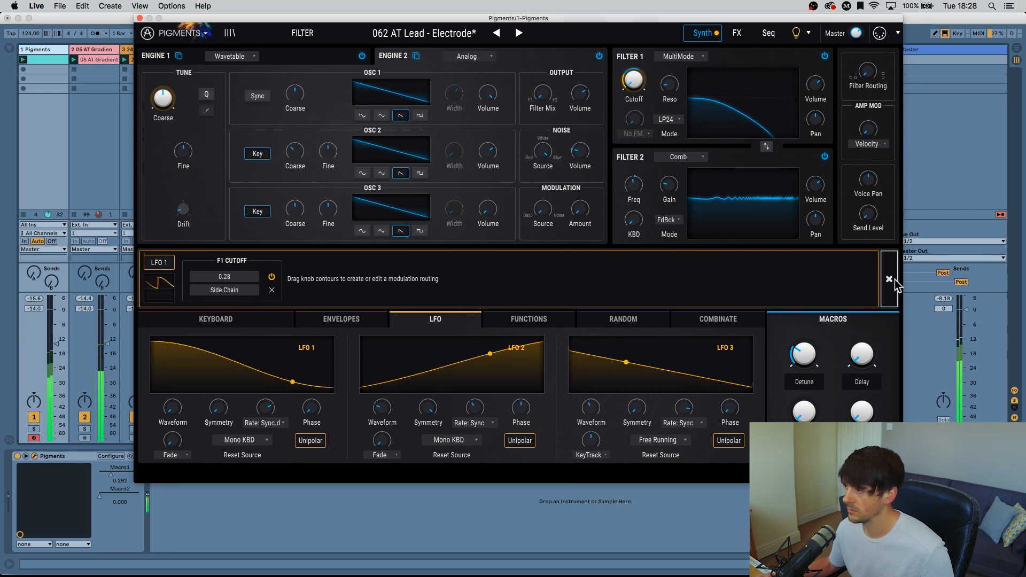
Slow LFO 3's synced rate to 1/8 and set LFO 2's Filter 1 cutoff amount to 0.26.
mouse_move(679, 413)
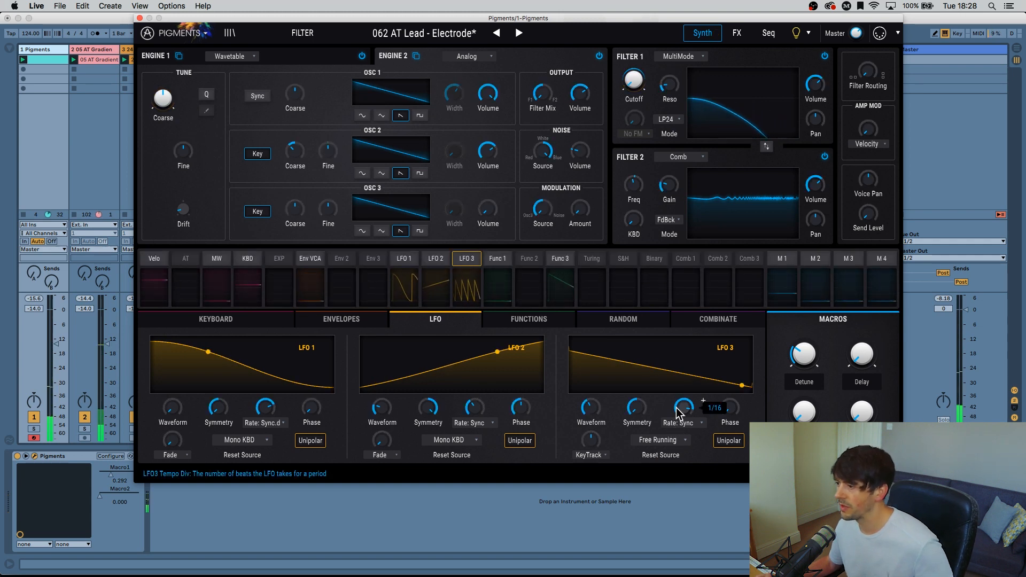
left_click_drag(680, 400, 681, 406)
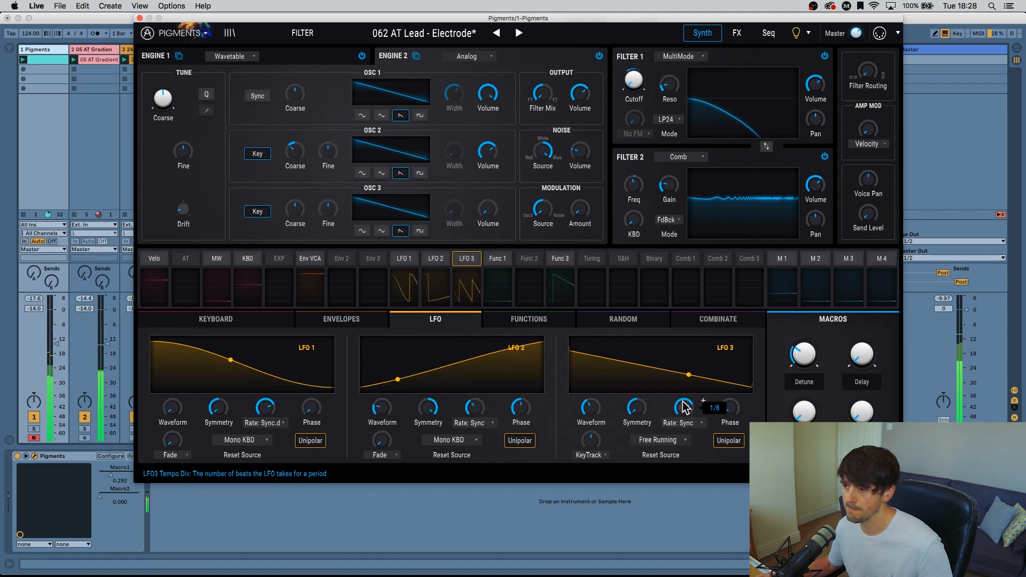
left_click(436, 258)
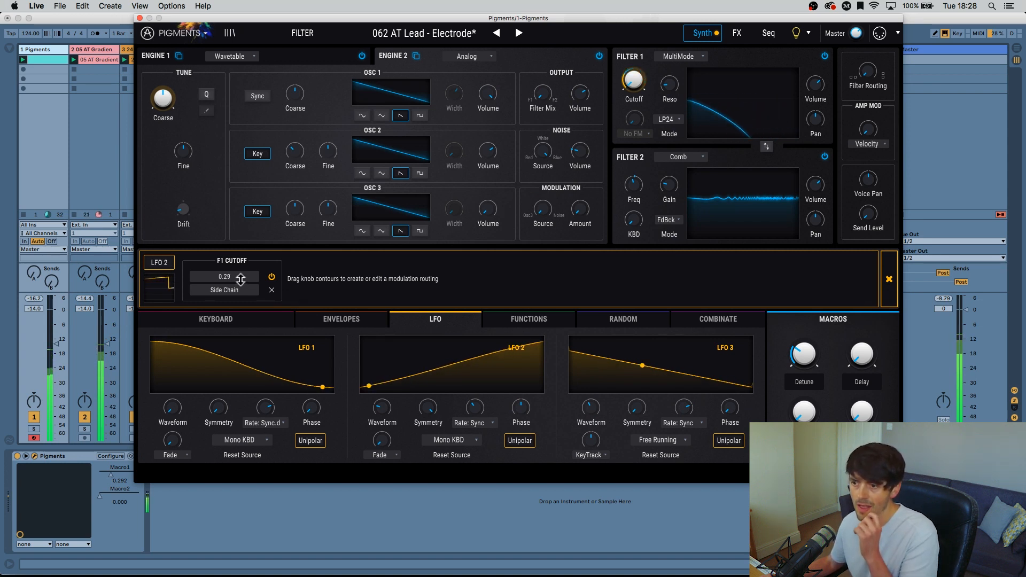
left_click_drag(241, 279, 240, 283)
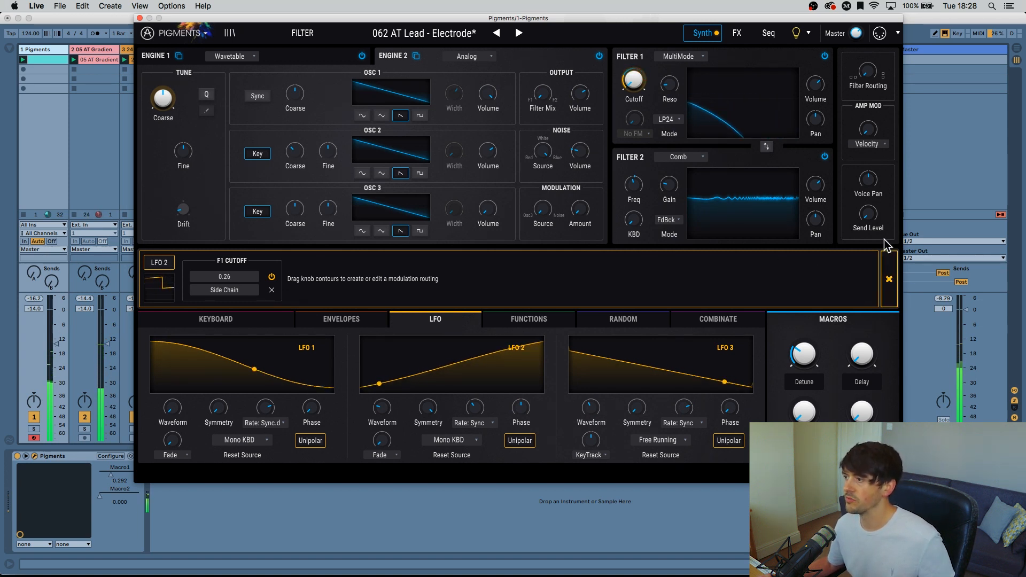
left_click(889, 279)
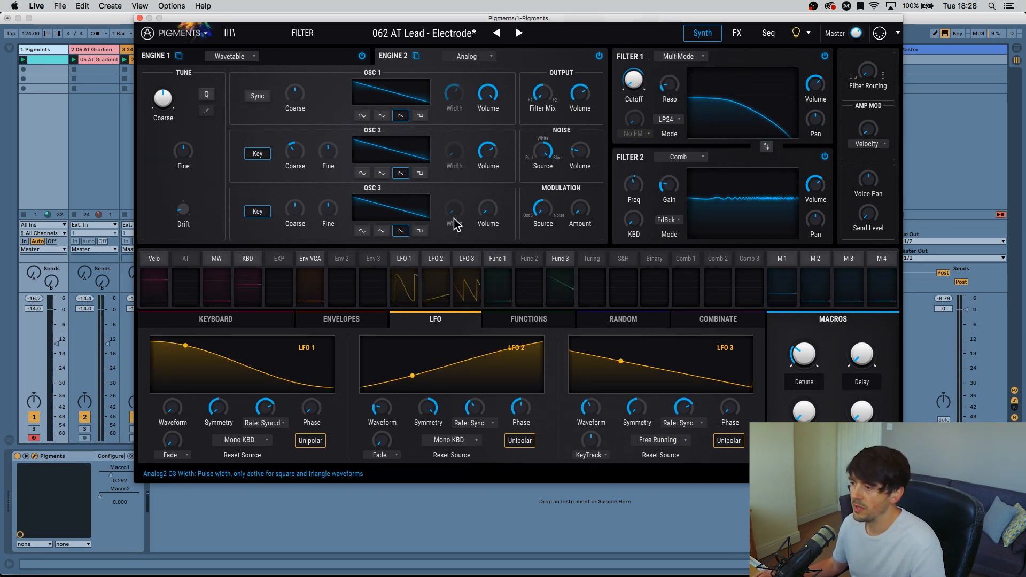
Inspect Func 1's routing to the Engine 2 noise volume and compare the curves of Functions 1, 2 and 3.
left_click(495, 266)
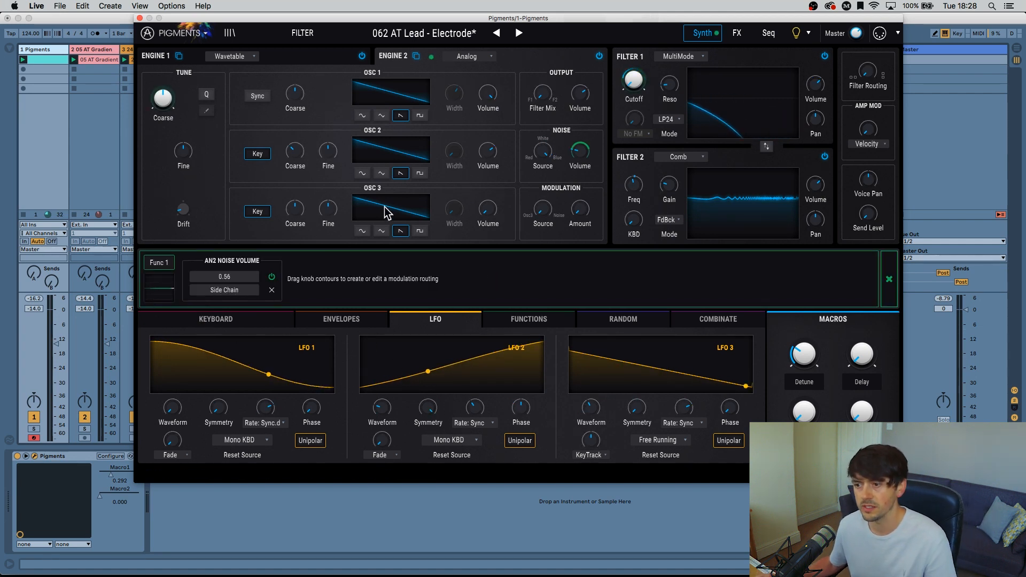
left_click(545, 321)
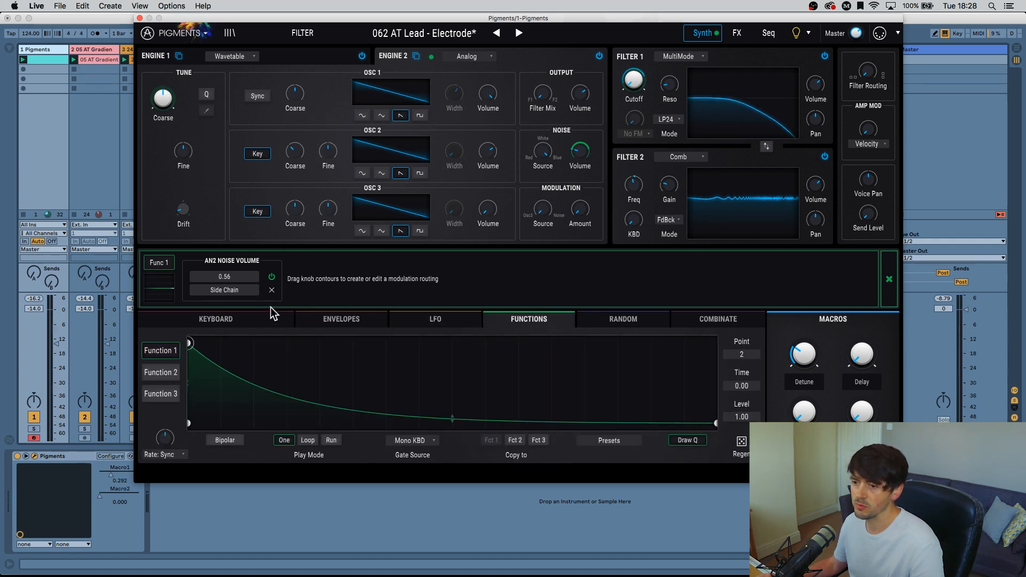
left_click(160, 376)
left_click(160, 355)
left_click(162, 391)
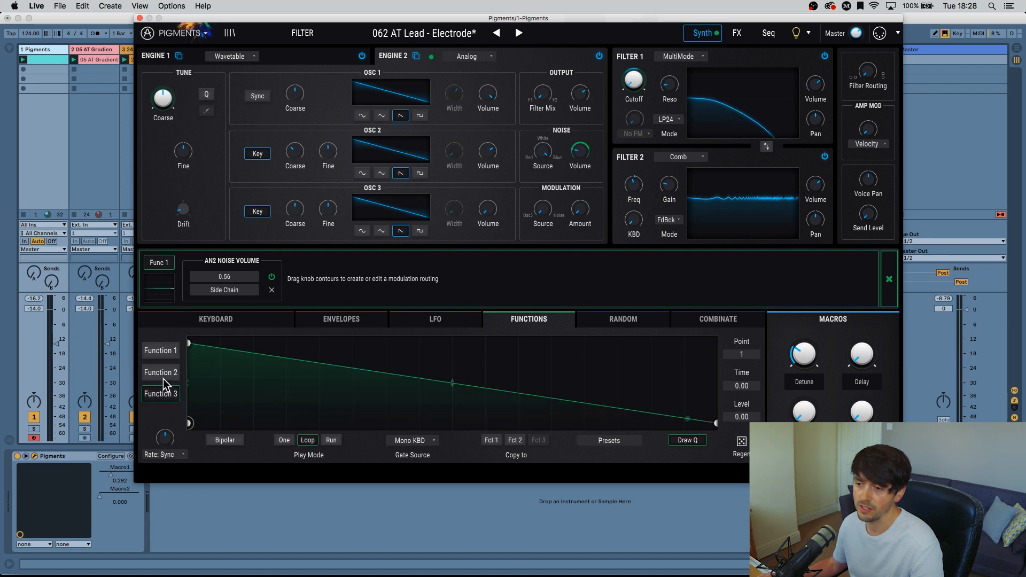
left_click(163, 350)
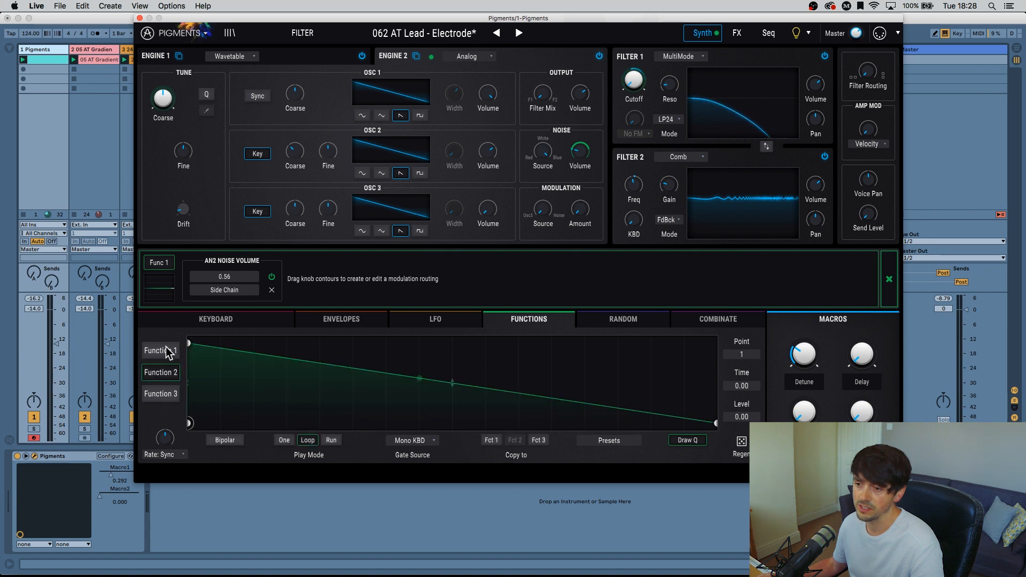
Flatten Function 1's curve to zero level and add a point at time 0.469.
left_click(890, 276)
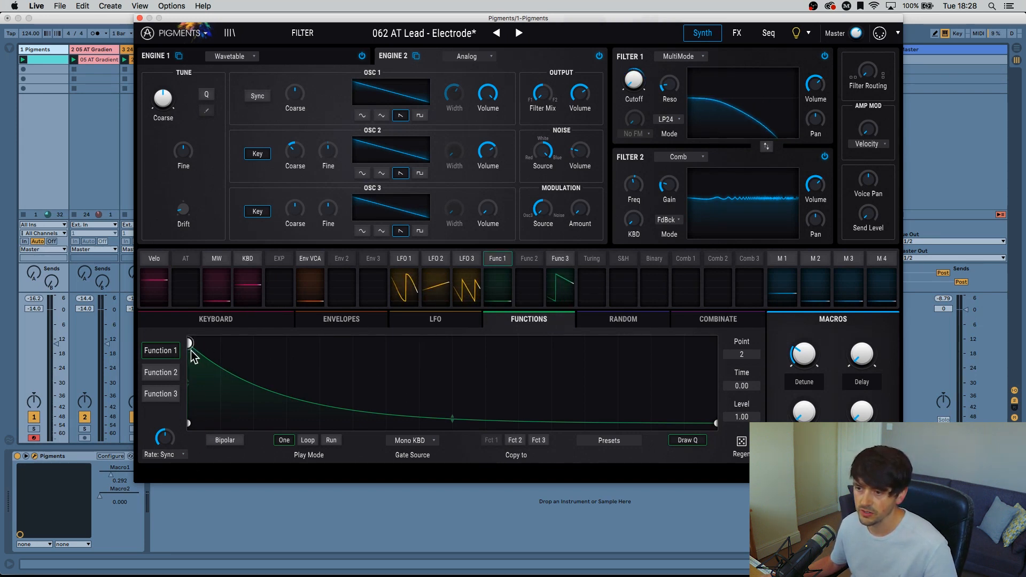
left_click_drag(191, 352, 184, 473)
left_click_drag(256, 424, 436, 423)
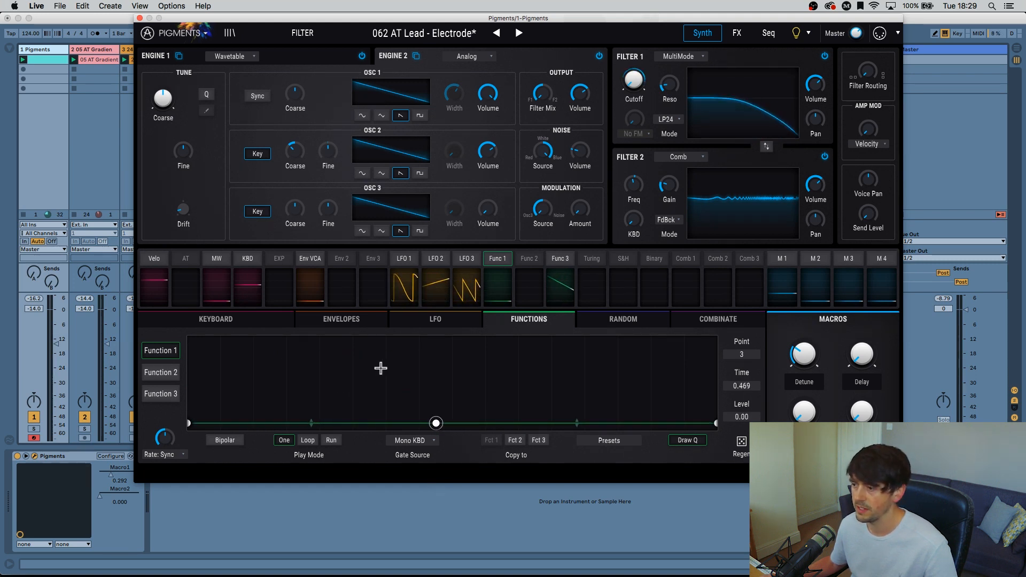
Audition the Asymmetric Saw, Bi Polar Pulses, Bi Polar Saw and Bi Polar Squares presets on Function 1.
left_click(625, 445)
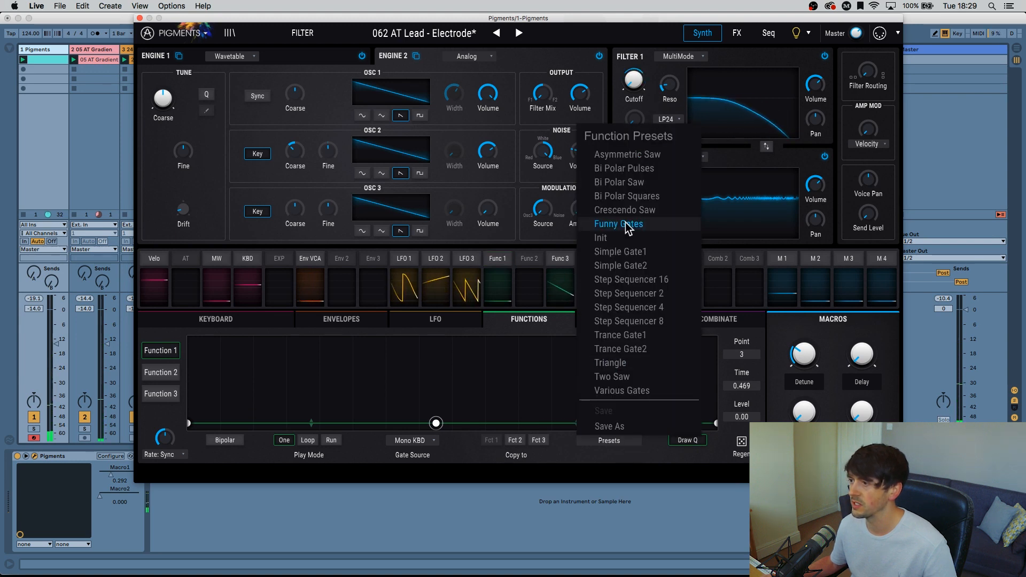
left_click(645, 161)
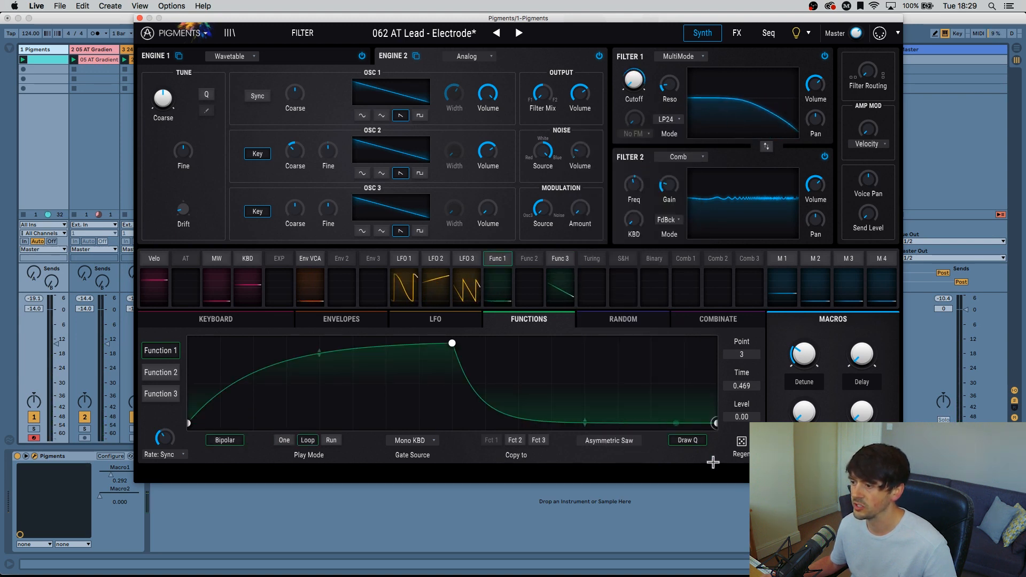
left_click(613, 442)
left_click(650, 169)
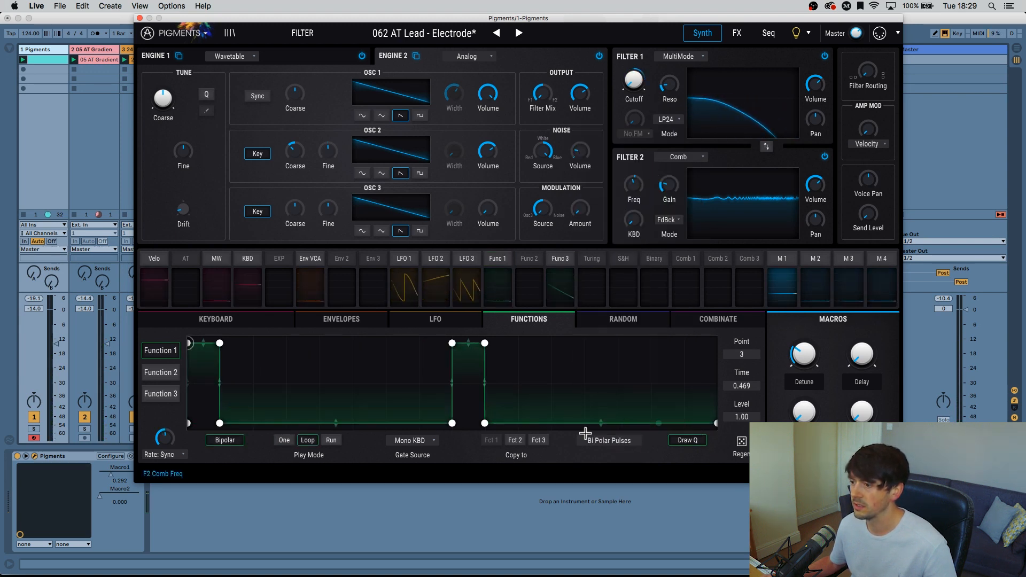
left_click(608, 443)
left_click(647, 182)
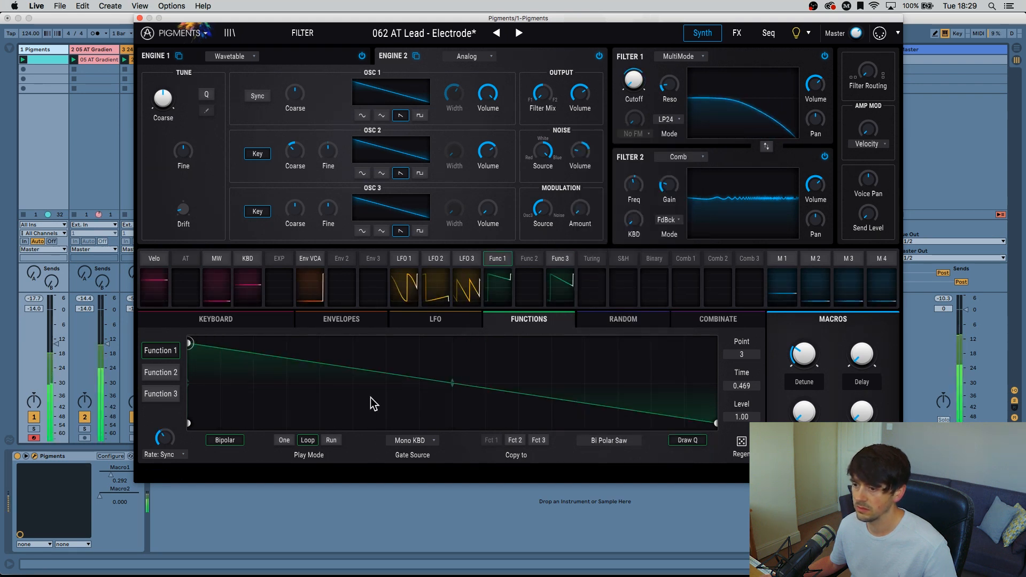
left_click(622, 441)
left_click(636, 196)
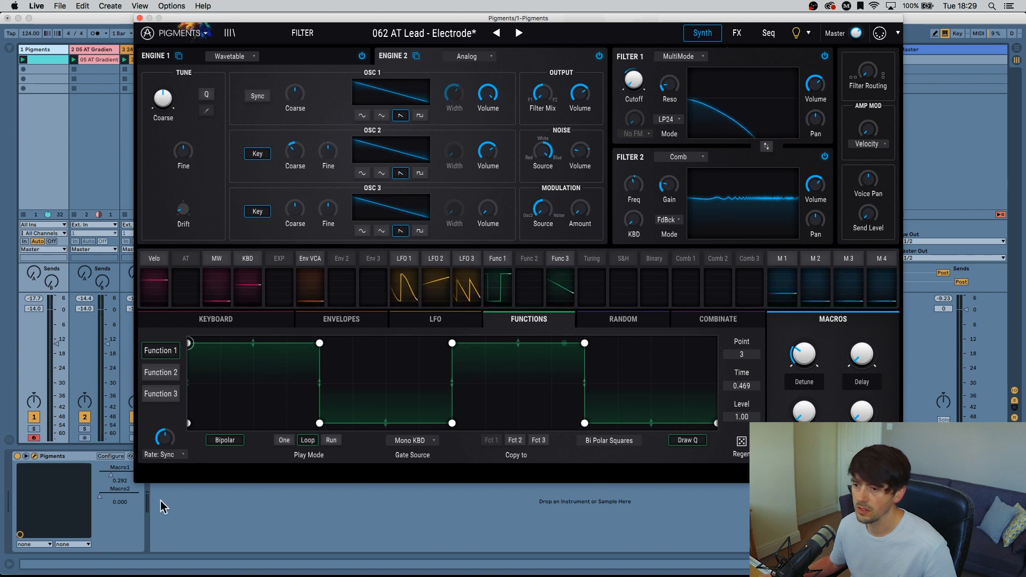
Switch Function 1's rate type to Sync Triplets and speed up its rate.
left_click(175, 455)
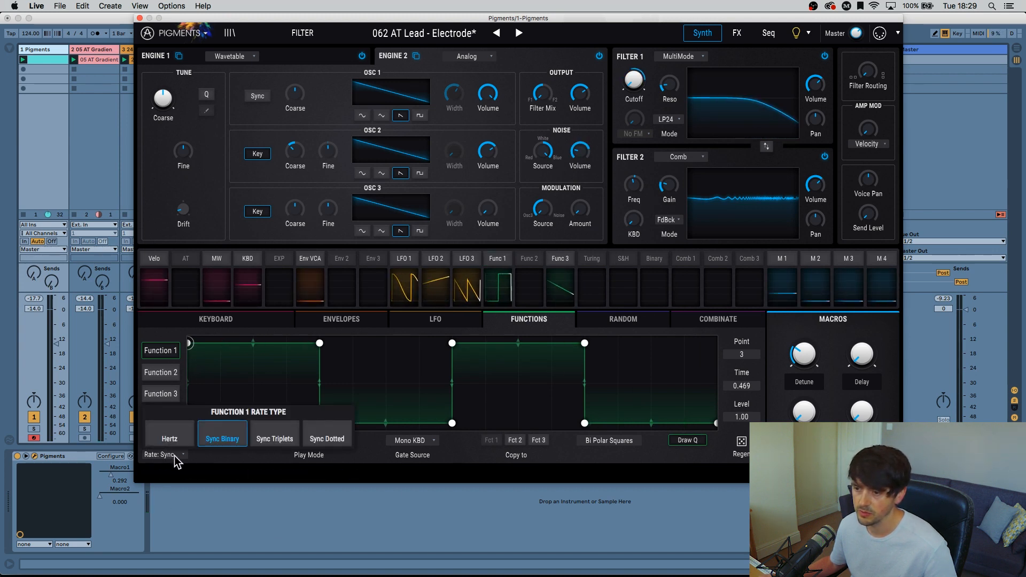
left_click(272, 433)
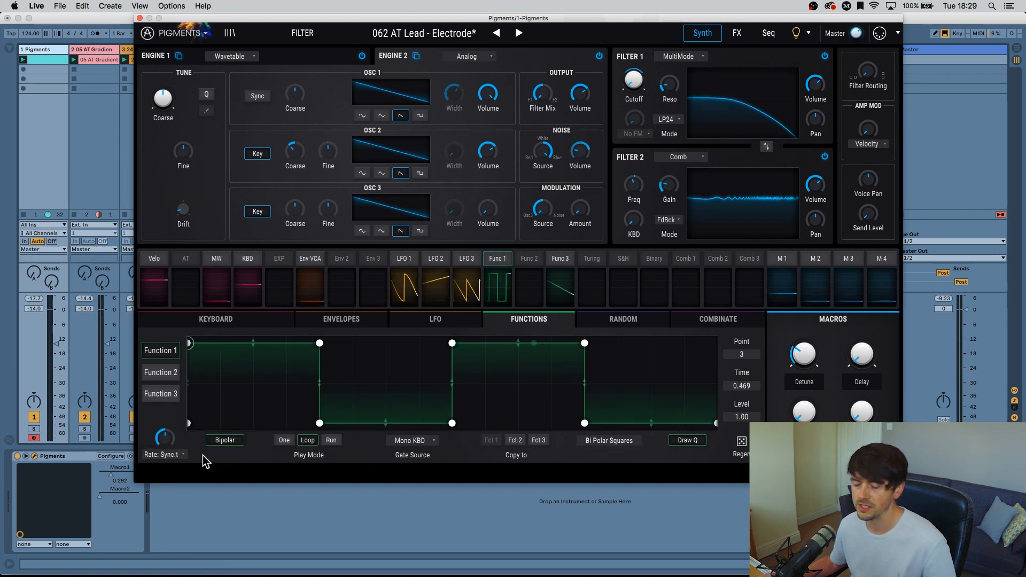
left_click_drag(166, 439, 167, 416)
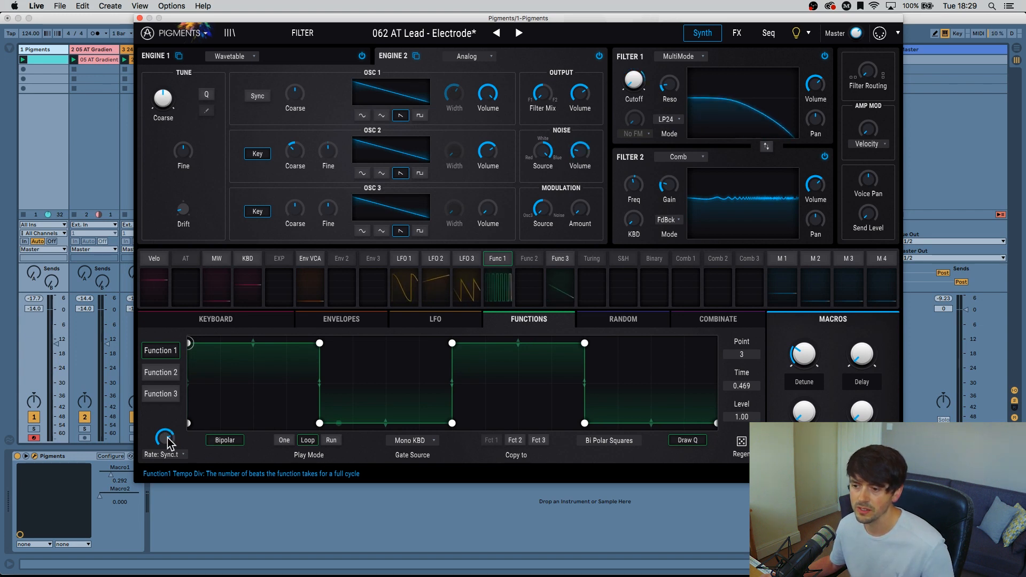
Route Func 1 to the Filter 1 cutoff with an amount of 0.25 and remove its noise volume routing.
left_click(508, 259)
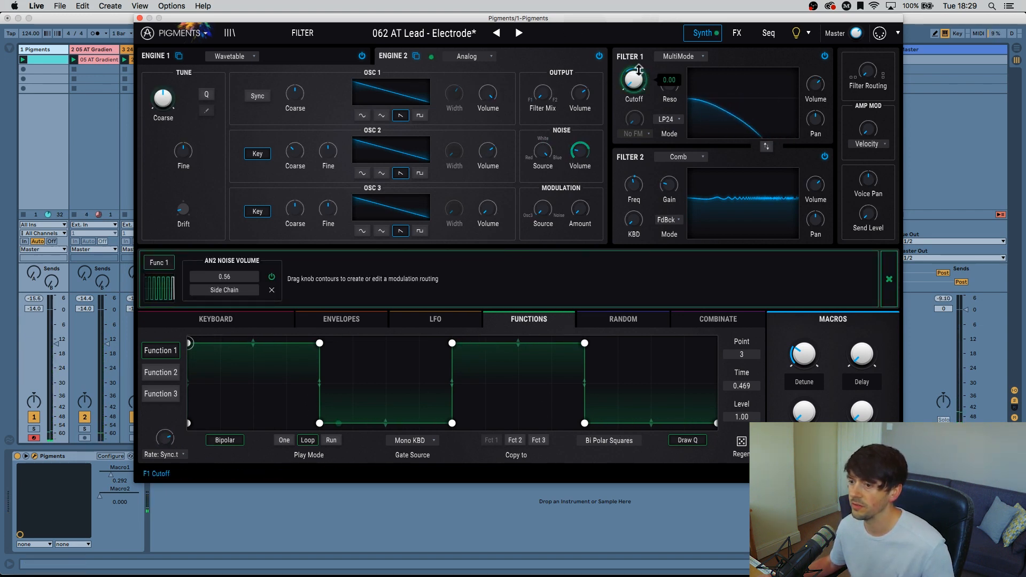
left_click_drag(638, 69, 639, 54)
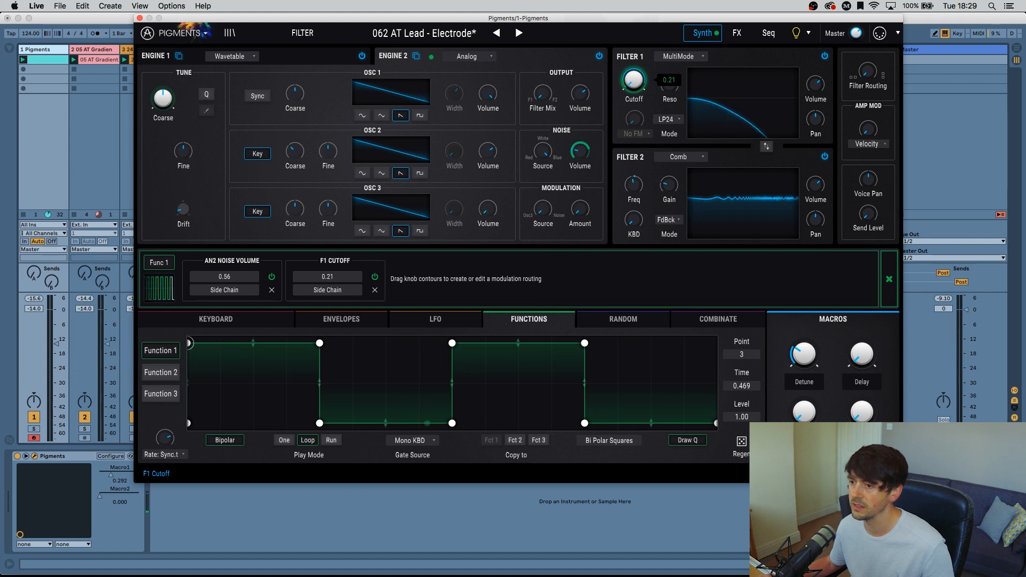
left_click(272, 290)
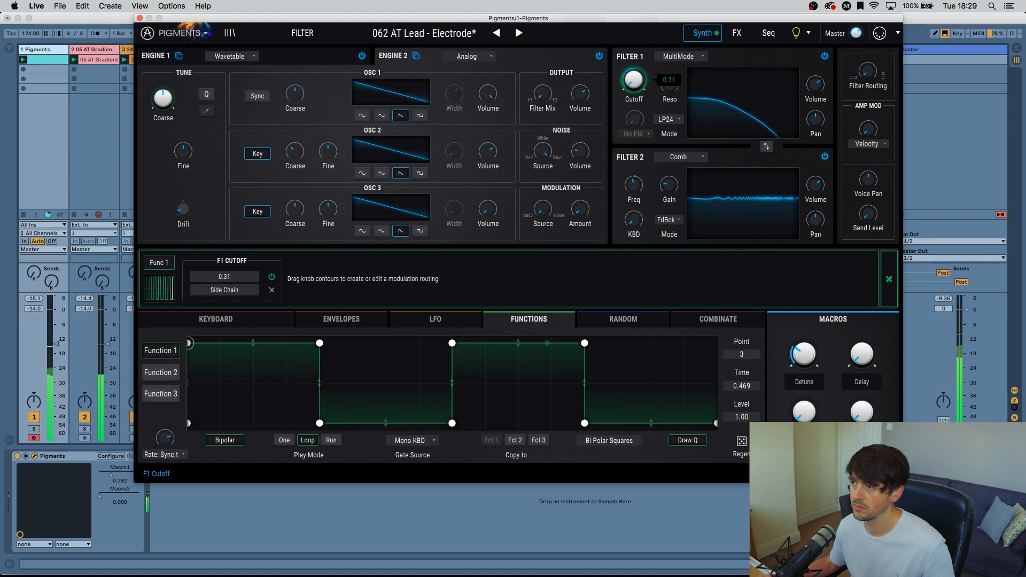
left_click_drag(639, 69, 639, 53)
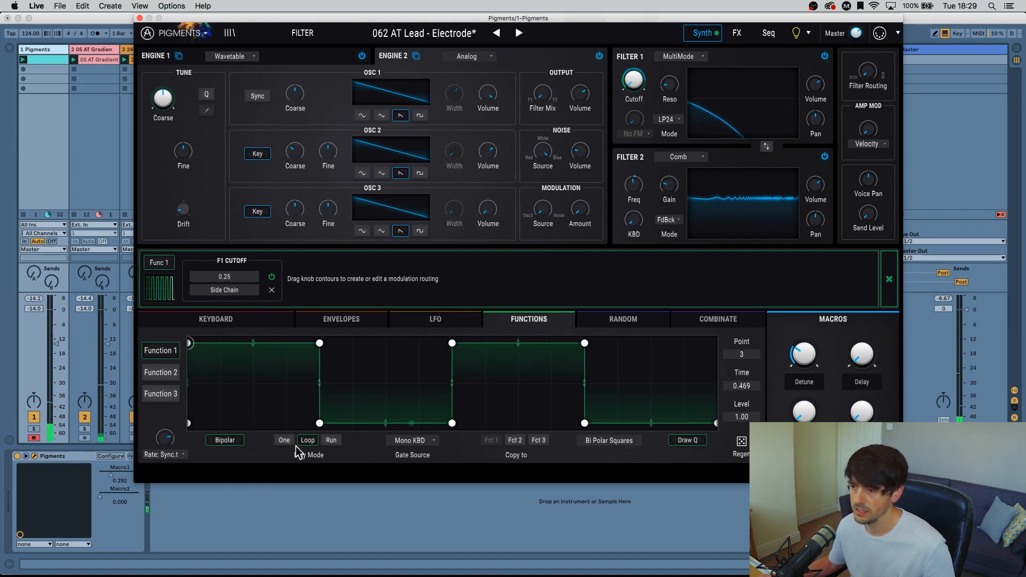
Load the Step Sequencer 8 preset into Function 1 with Bipolar off and set its Filter 1 cutoff amount to 0.21.
left_click(230, 443)
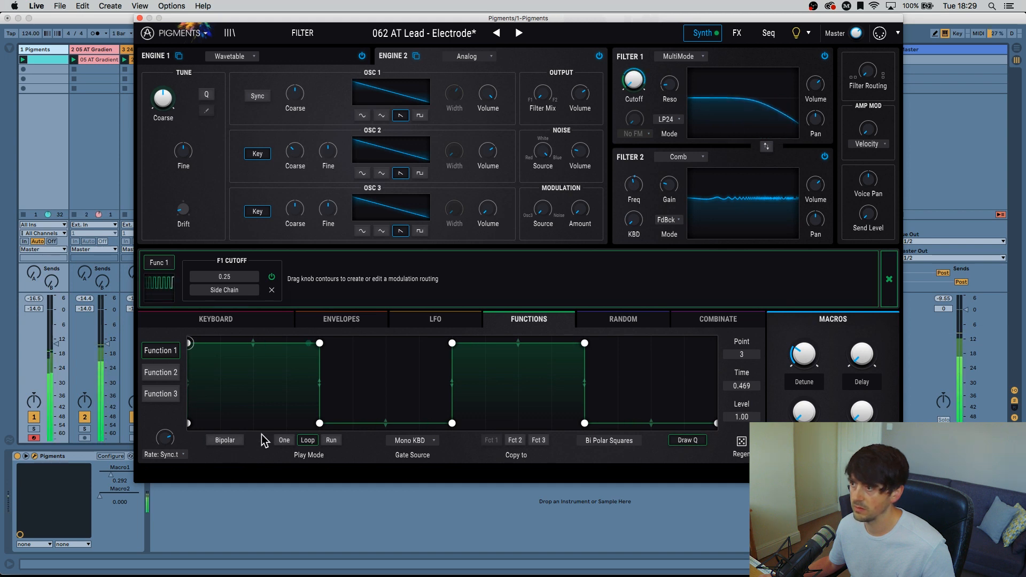
left_click(582, 440)
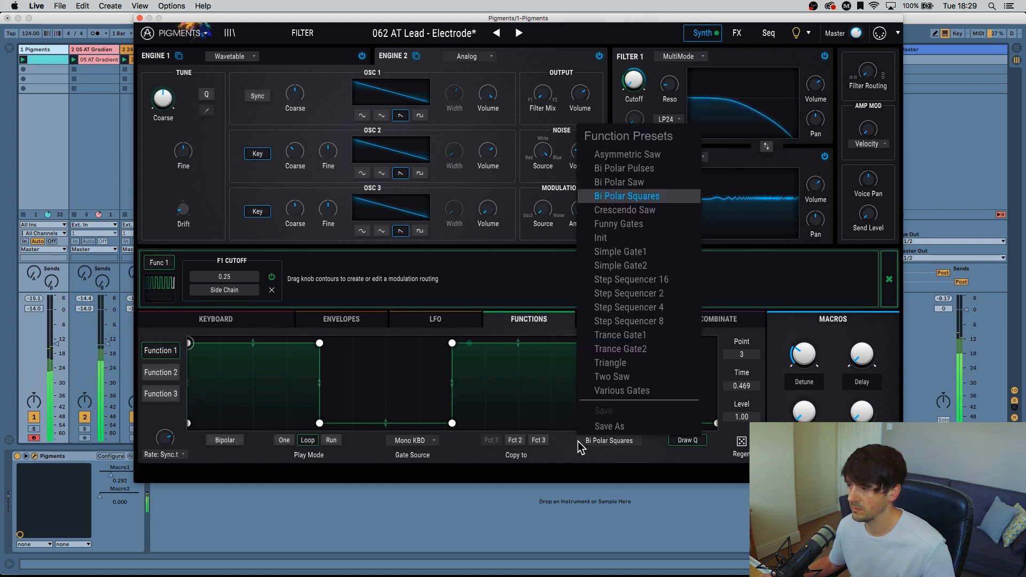
left_click(639, 322)
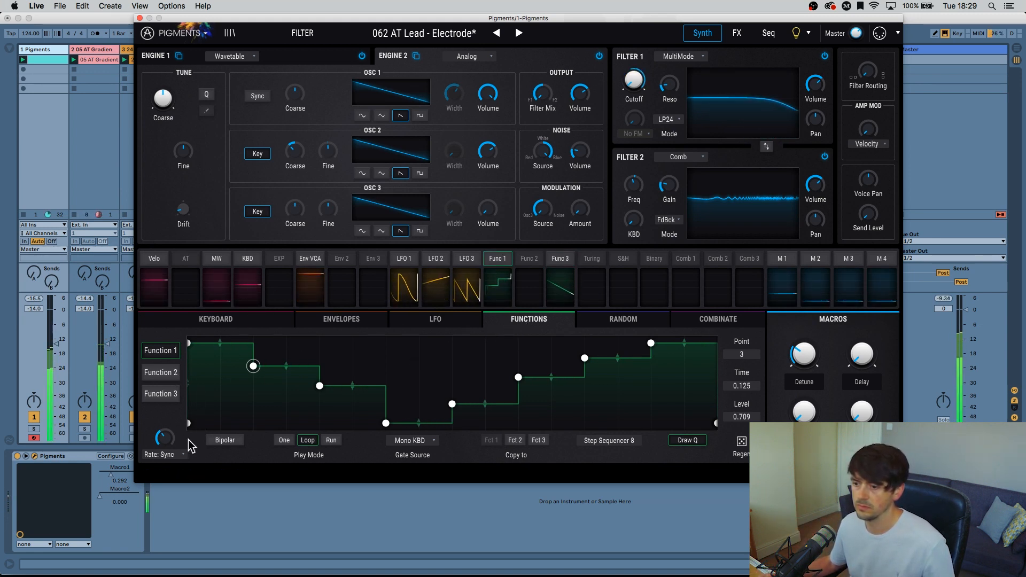
left_click(500, 263)
left_click_drag(255, 276, 255, 278)
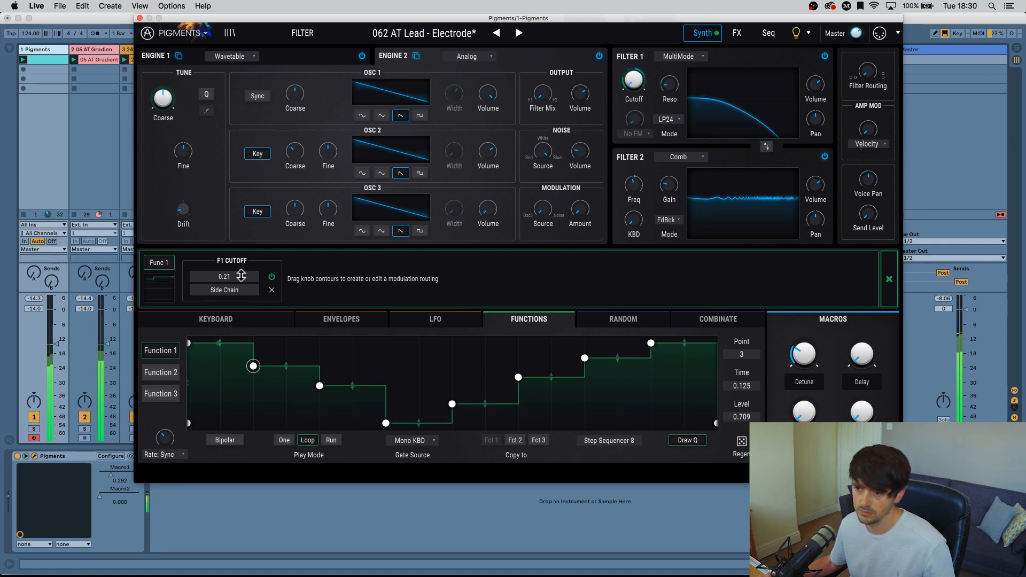
Load the Trance Gate1 preset into Function 2 and route Func 2 to the Filter 1 cutoff with an amount of 0.15.
left_click(160, 372)
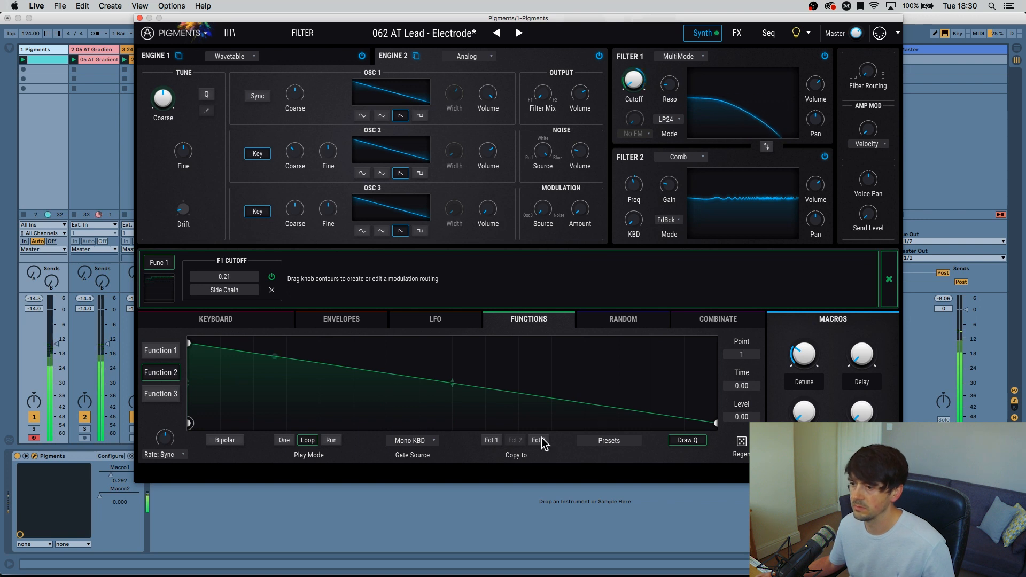
left_click(599, 444)
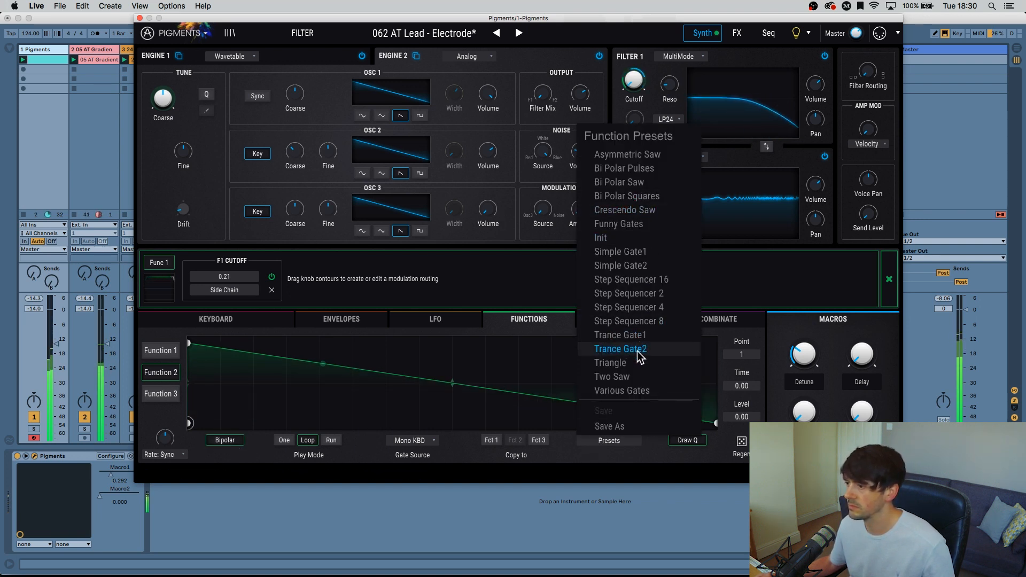
left_click(646, 332)
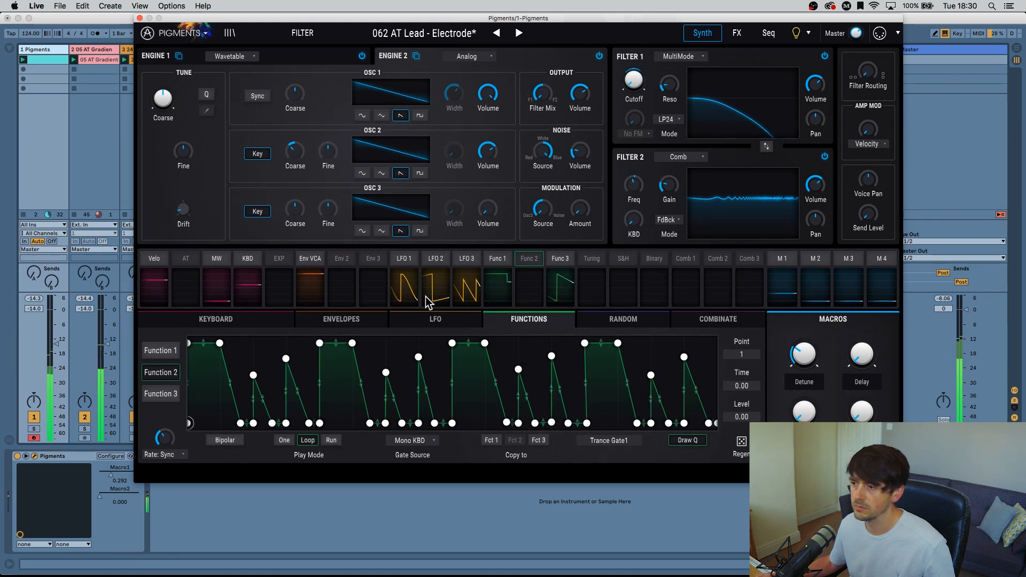
left_click(530, 261)
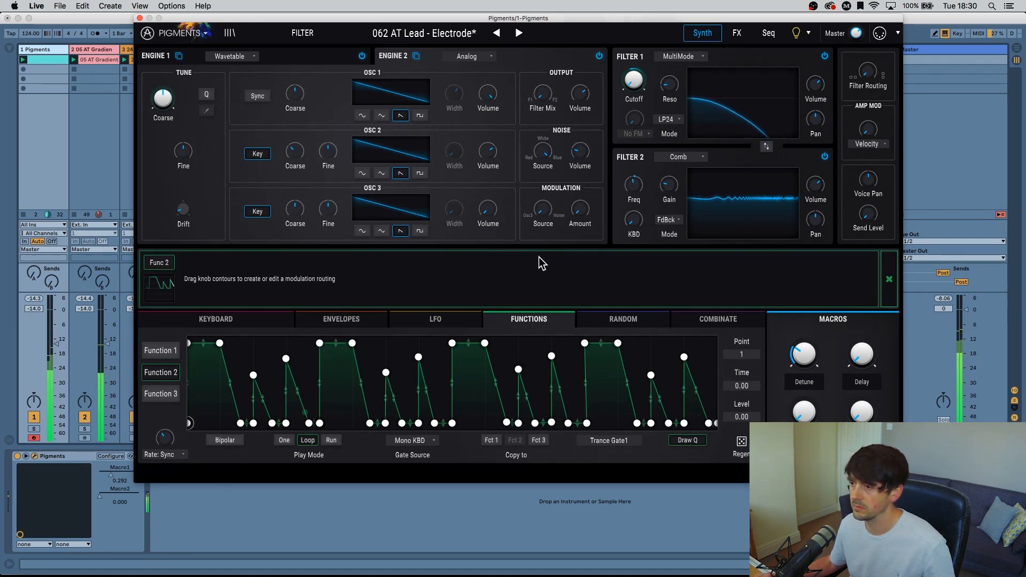
left_click_drag(627, 69, 627, 59)
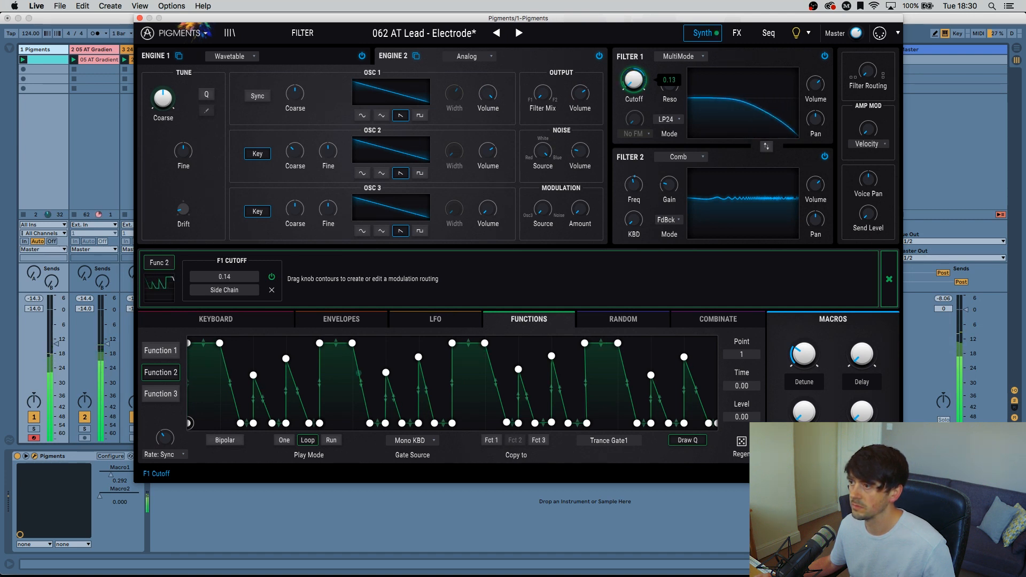
left_click_drag(626, 78, 626, 80)
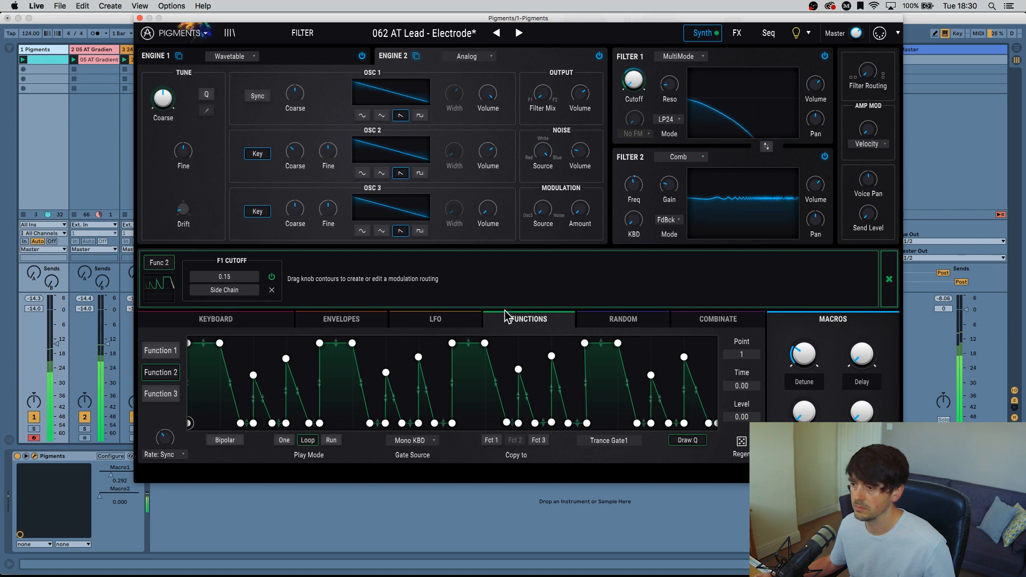
Set Function 2's synced rate to 2/1 and switch its rate type to Sync Dotted.
left_click_drag(164, 438, 165, 422)
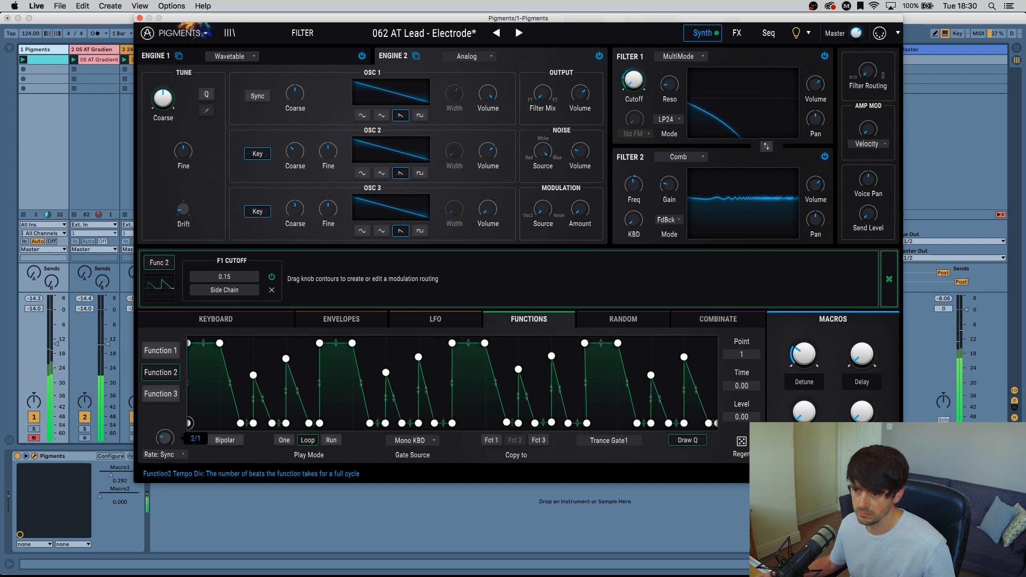
left_click(178, 454)
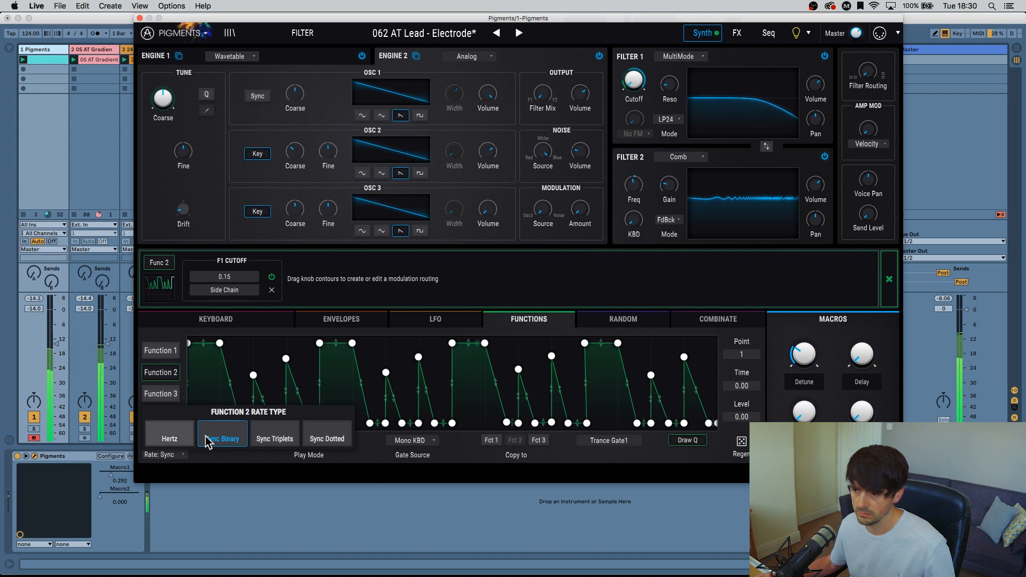
left_click(319, 439)
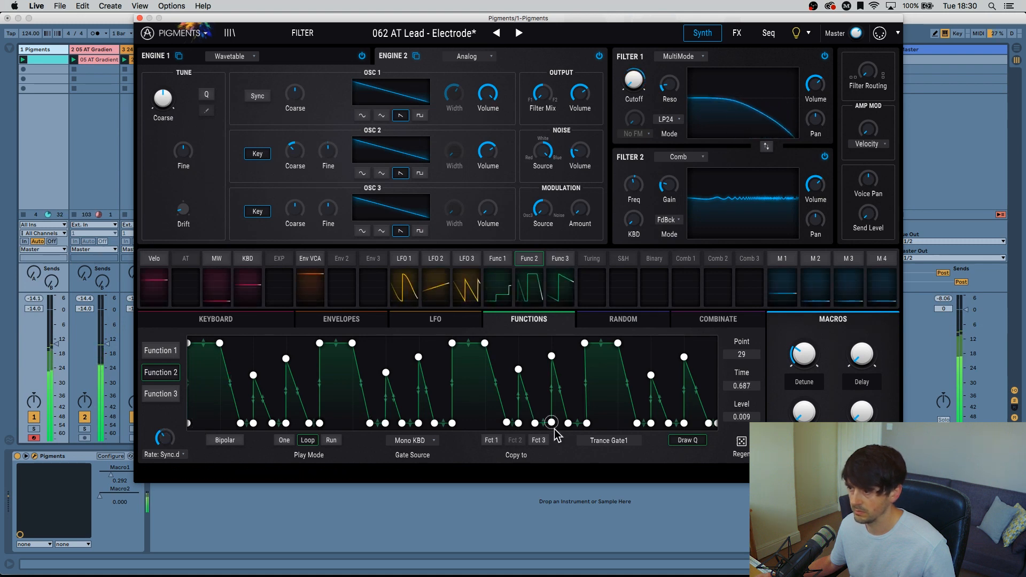
Audition Trance Gate2, Triangle and Two Saw on Function 2, and settle on the Various Gates preset.
left_click(611, 440)
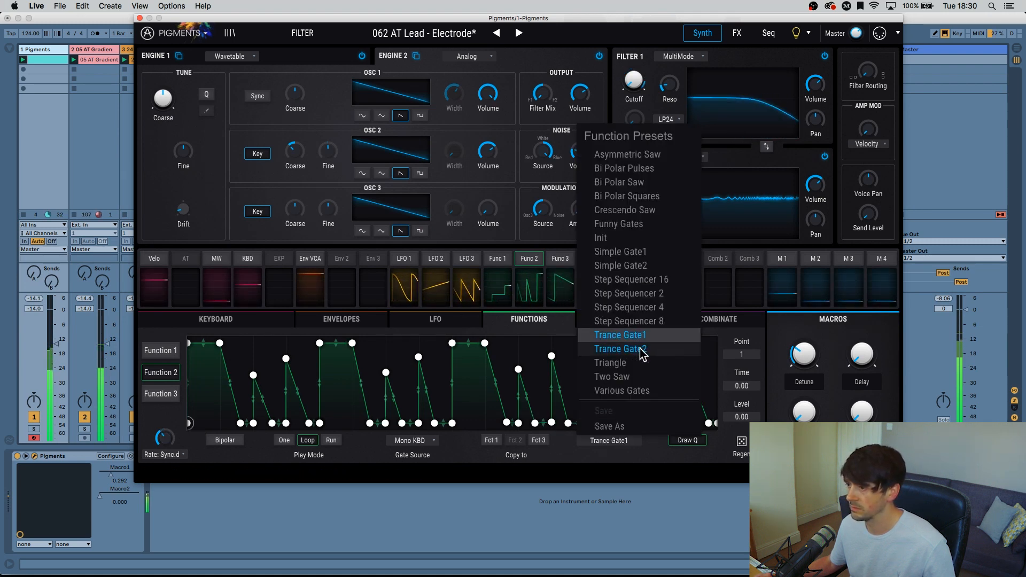
left_click(619, 348)
left_click(602, 448)
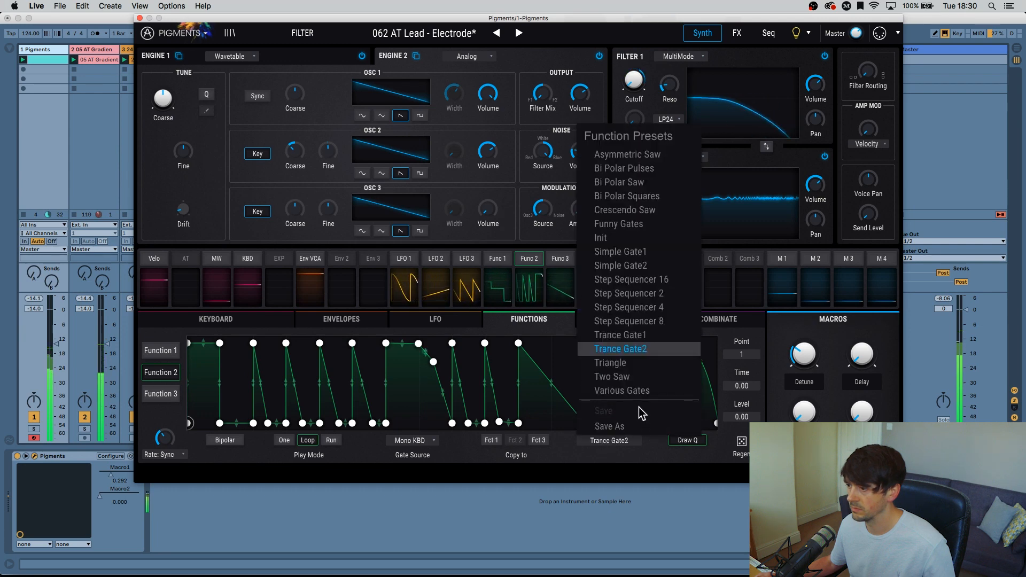
left_click(637, 358)
left_click(607, 441)
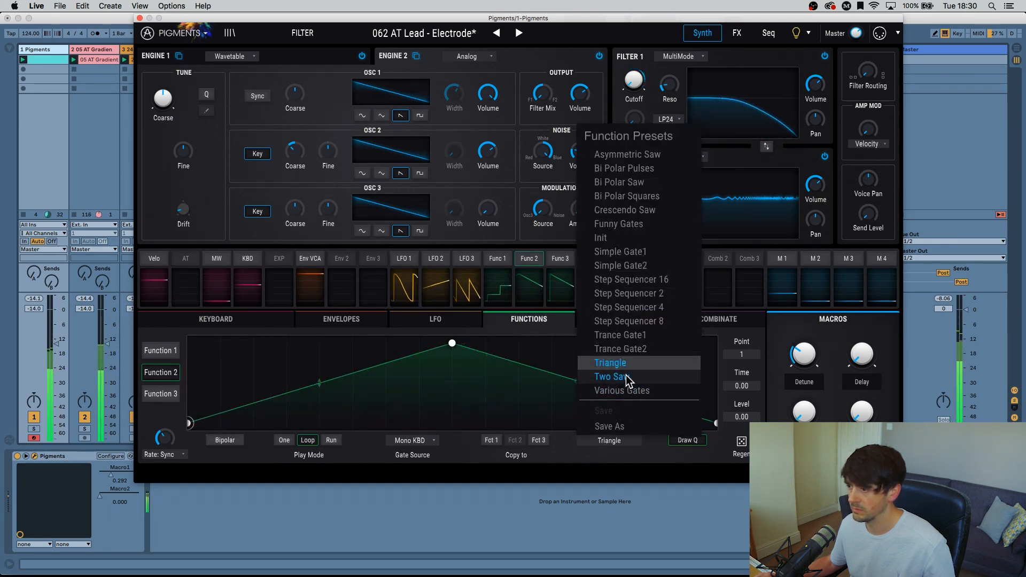
left_click(626, 375)
left_click(612, 441)
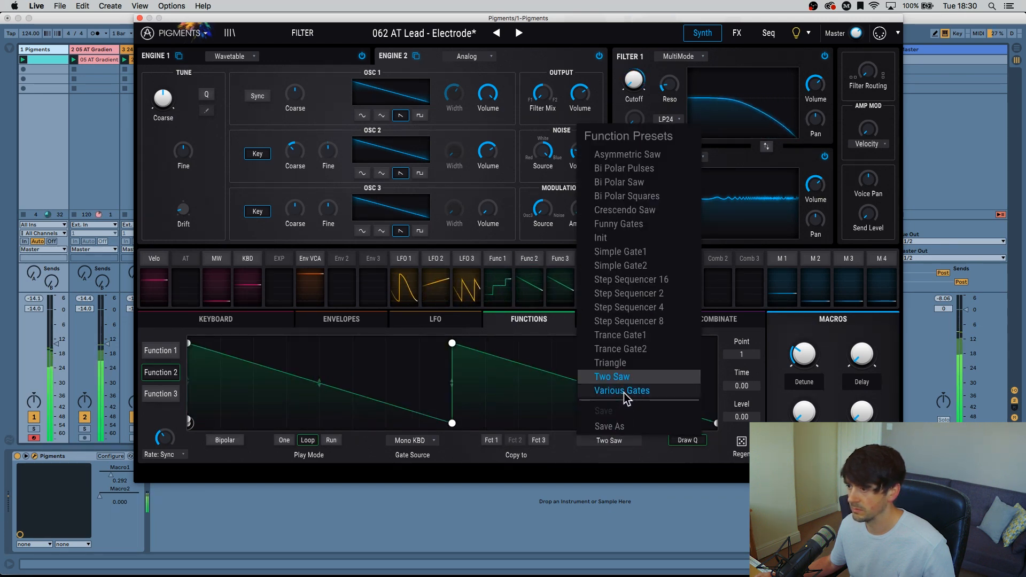
left_click(623, 391)
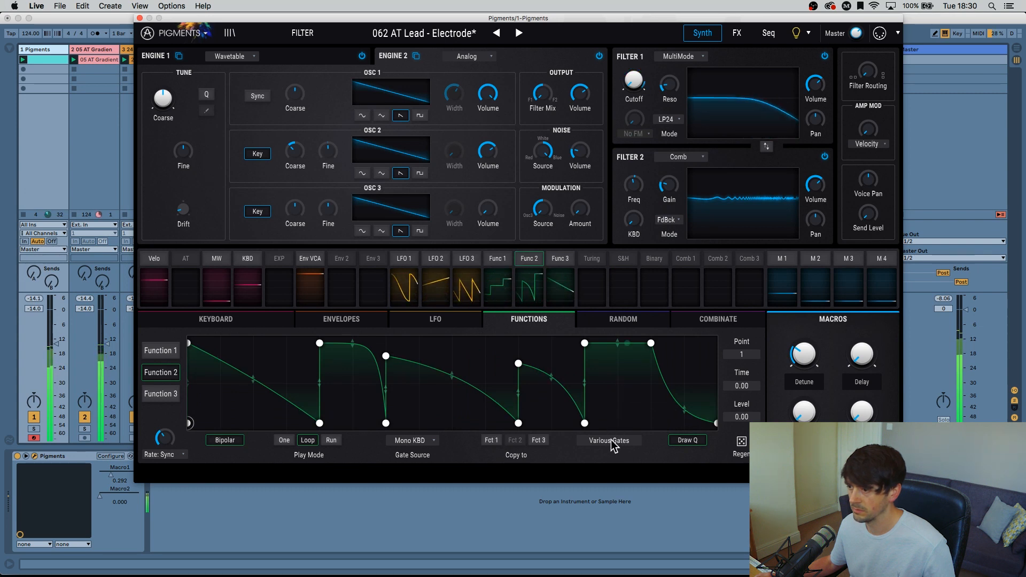
Set Function 2's synced rate to 1/2 and its Filter 1 cutoff modulation amount to -0.17.
left_click_drag(165, 440, 165, 430)
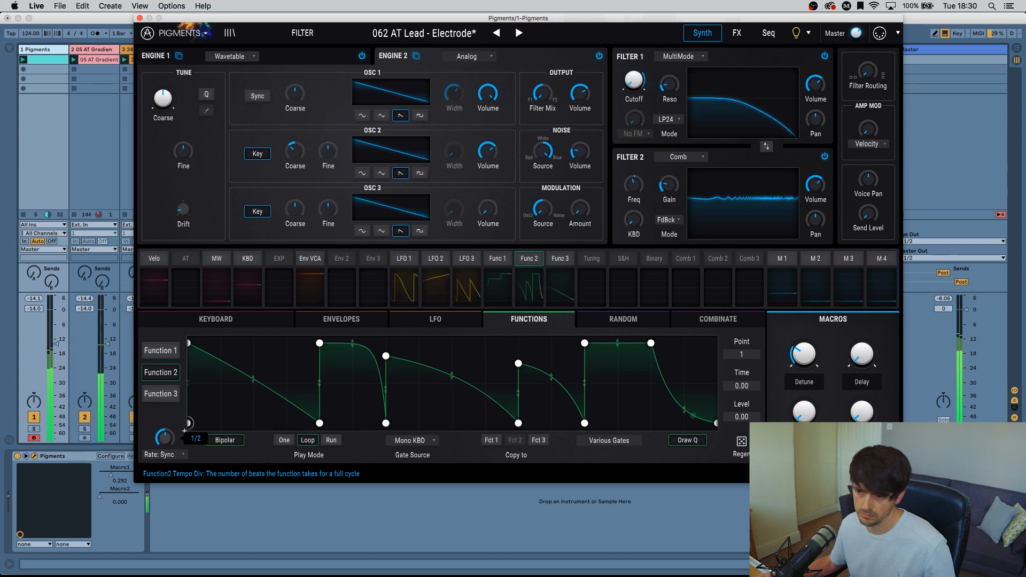
left_click(528, 260)
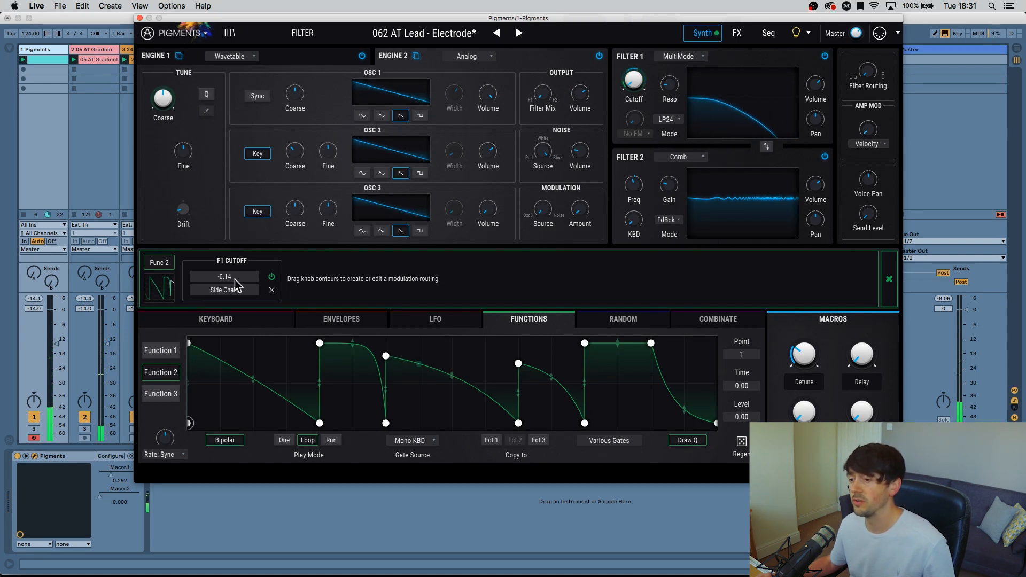
left_click_drag(234, 283, 234, 278)
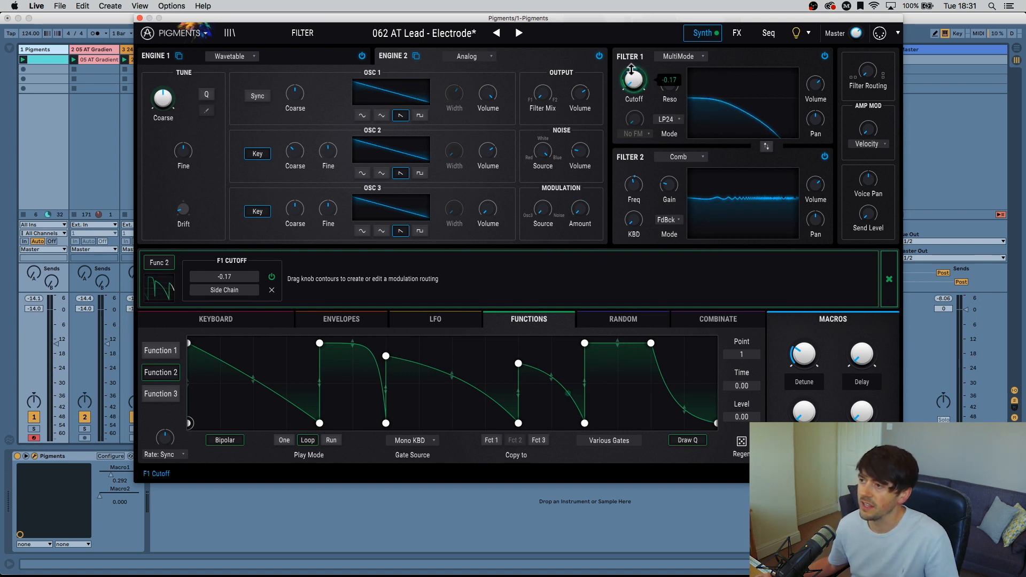
Set Function 2's Filter 1 cutoff modulation amount to -0.80 and load the Bi Polar Pulses preset into Function 2.
double_click(621, 84)
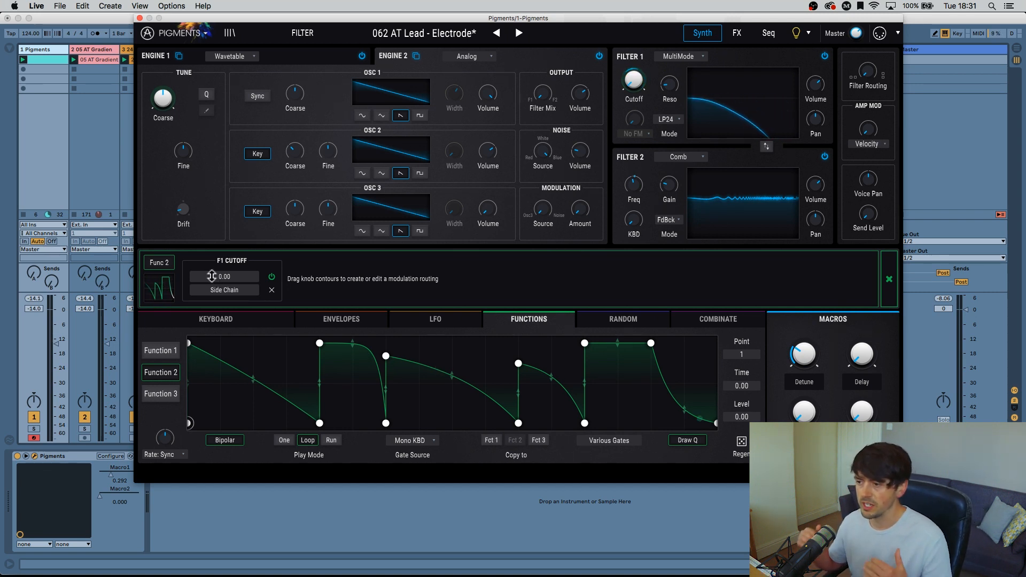
mouse_move(211, 276)
left_mouse_down()
mouse_move(212, 300)
mouse_move(213, 284)
left_mouse_up()
left_click(615, 440)
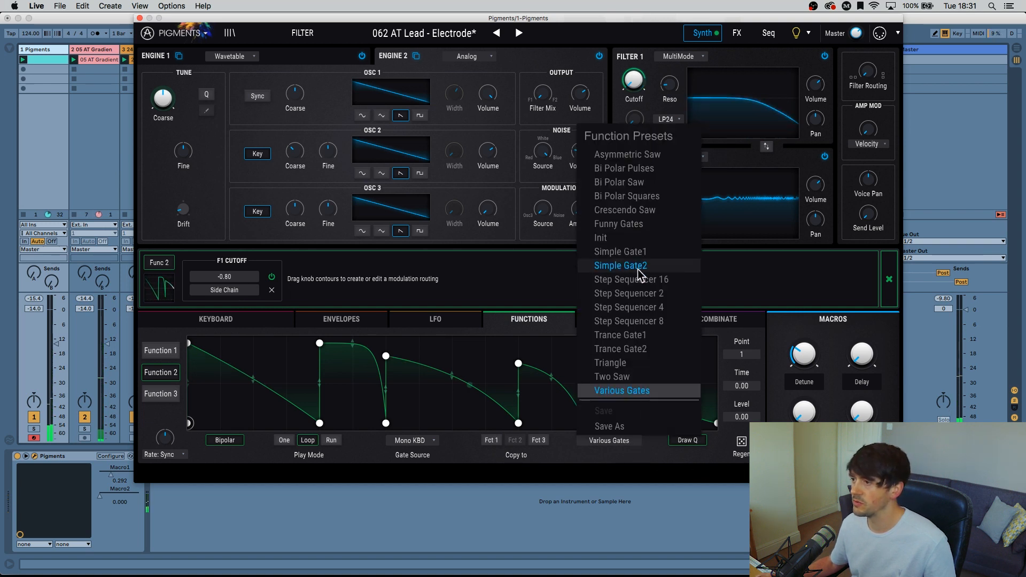
left_click(624, 168)
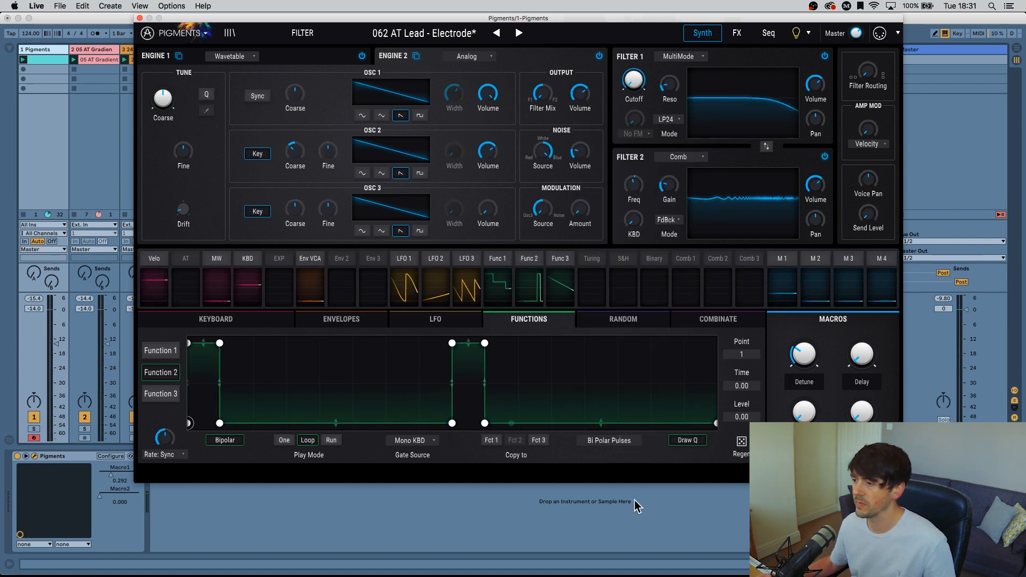
Load the Crescendo Saw preset into Function 2 and set its Filter 1 cutoff modulation amount to -0.31.
left_click(617, 441)
left_click(624, 210)
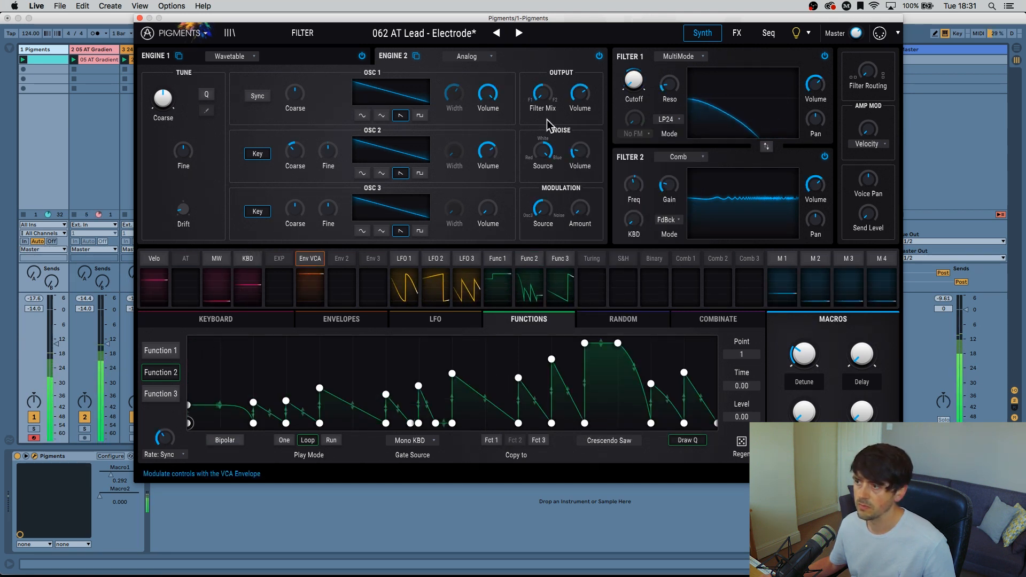
left_click(532, 261)
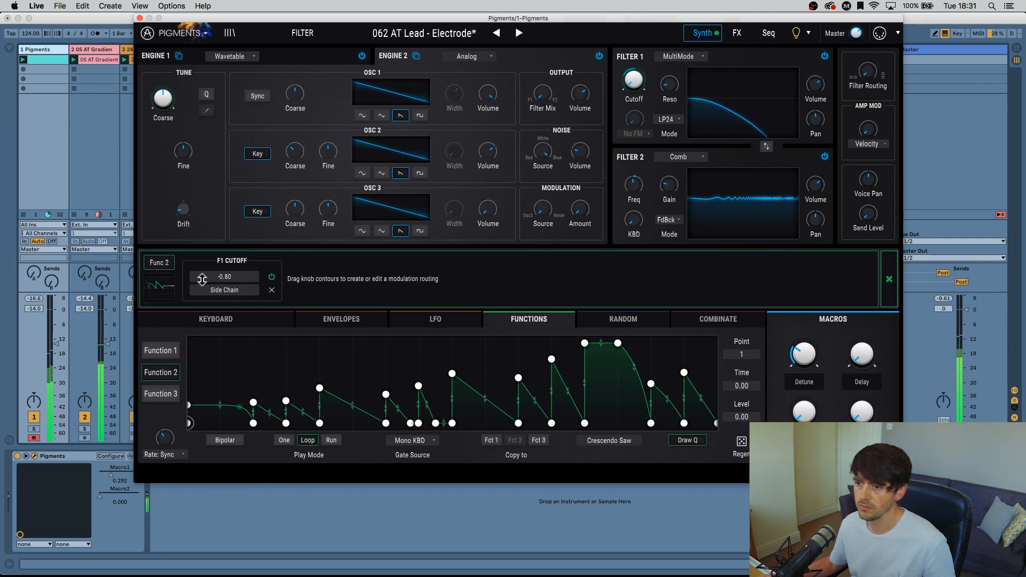
mouse_move(233, 276)
left_mouse_down()
mouse_move(233, 250)
mouse_move(234, 277)
left_mouse_up()
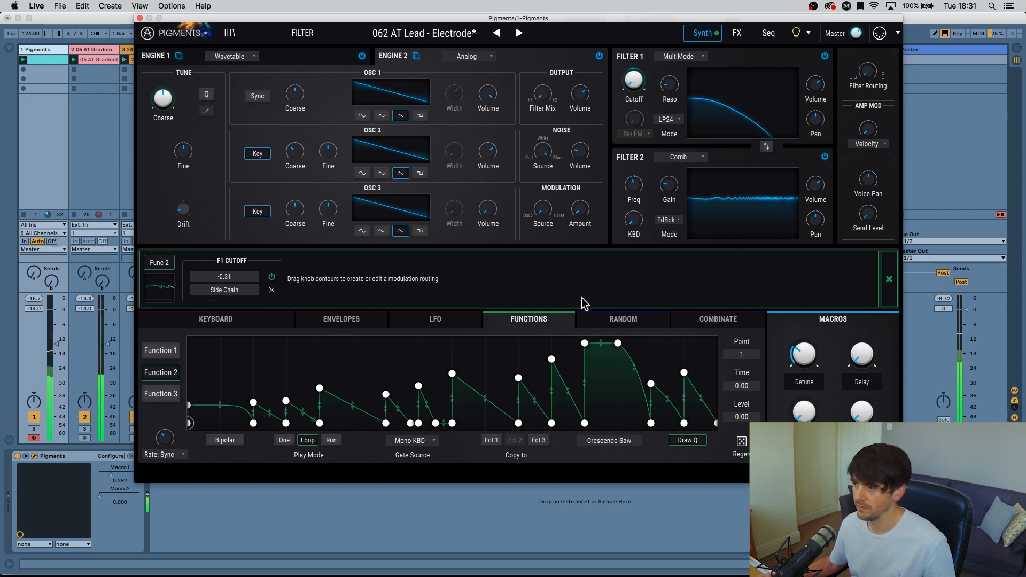
Audition Step Sequencer 2, Trance Gate1 and Crescendo Saw on Function 3, and settle on the Funny Gates preset.
left_click(175, 396)
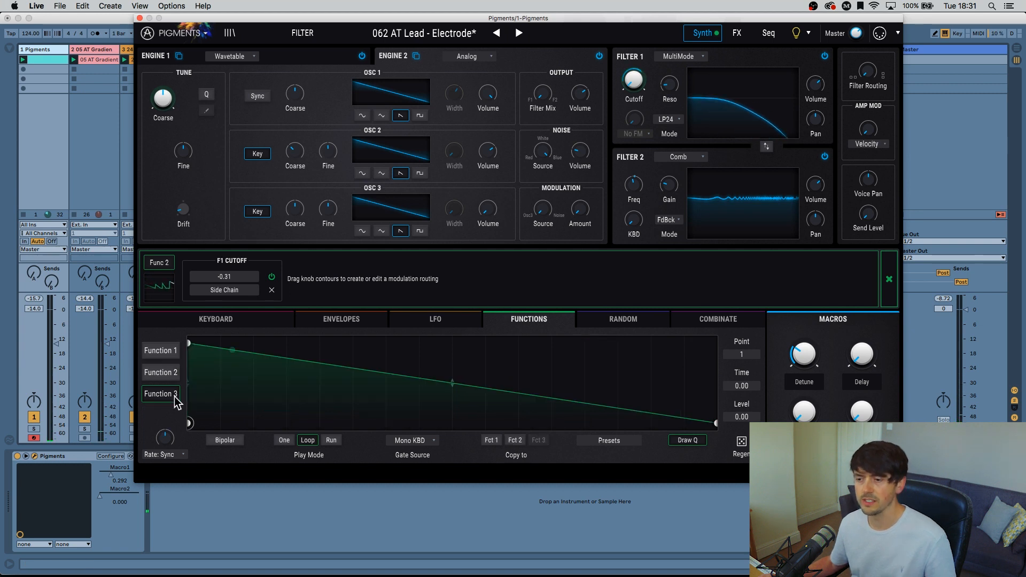
left_click(623, 445)
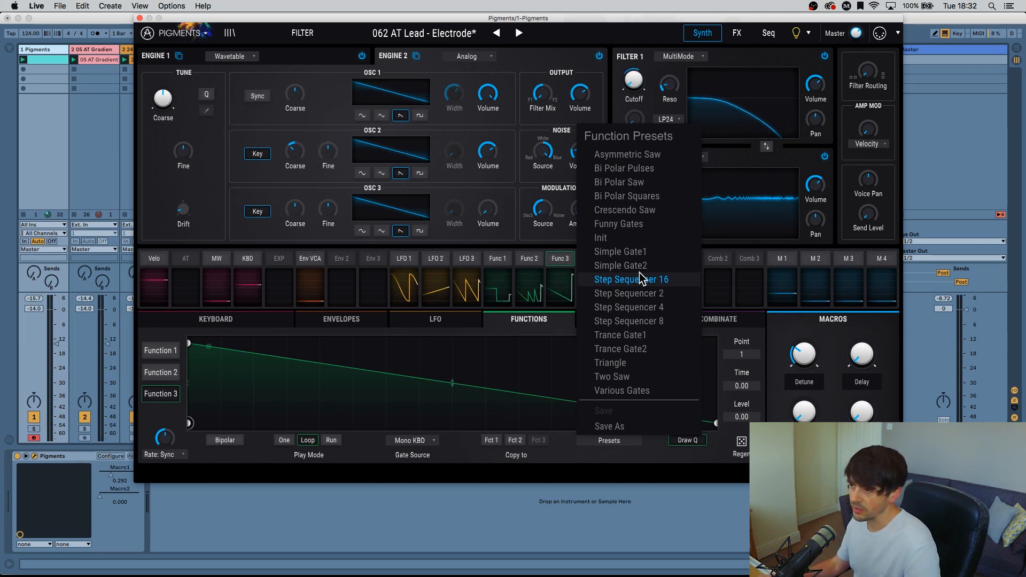
left_click(644, 293)
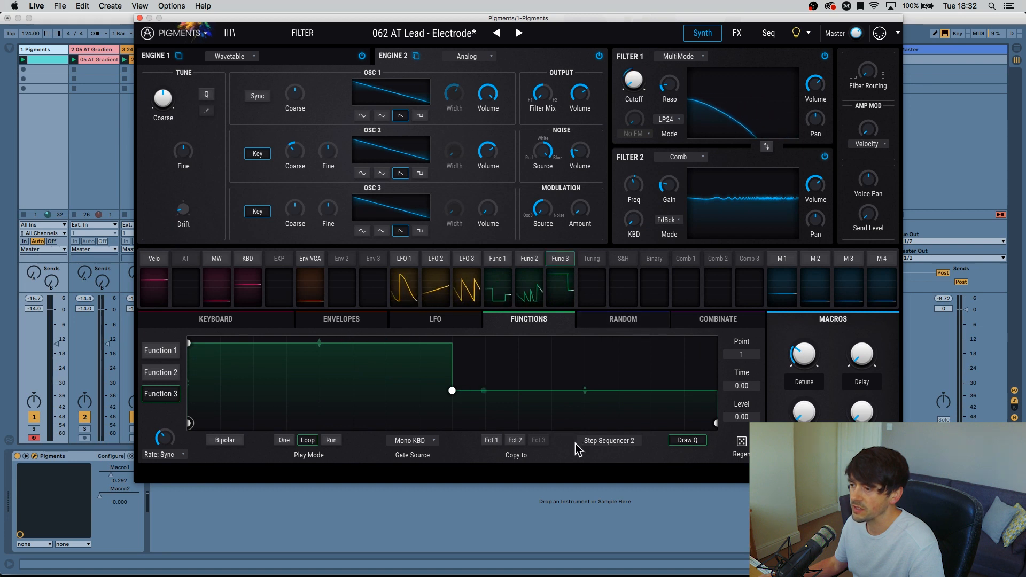
left_click(603, 438)
left_click(645, 336)
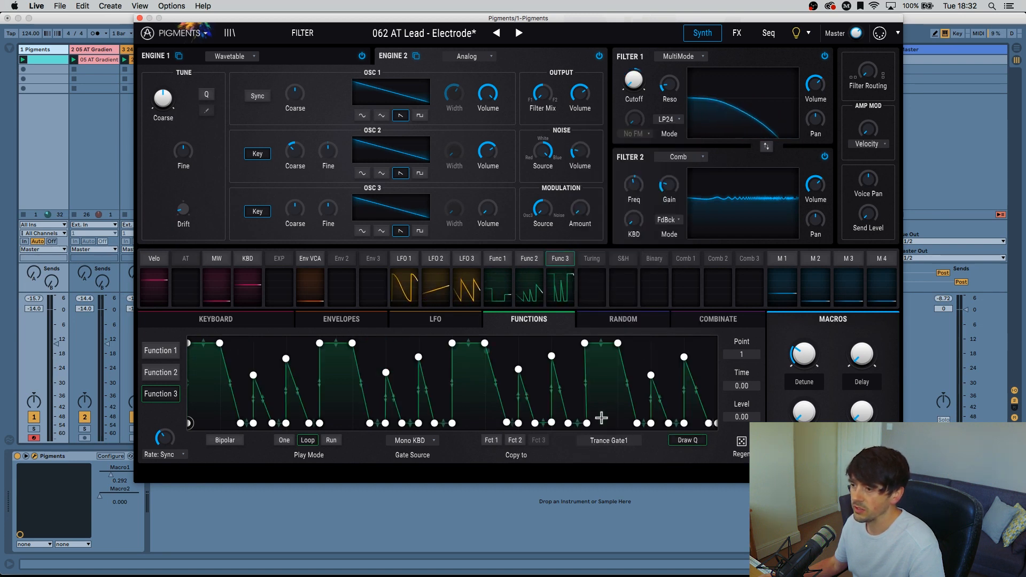
left_click(631, 449)
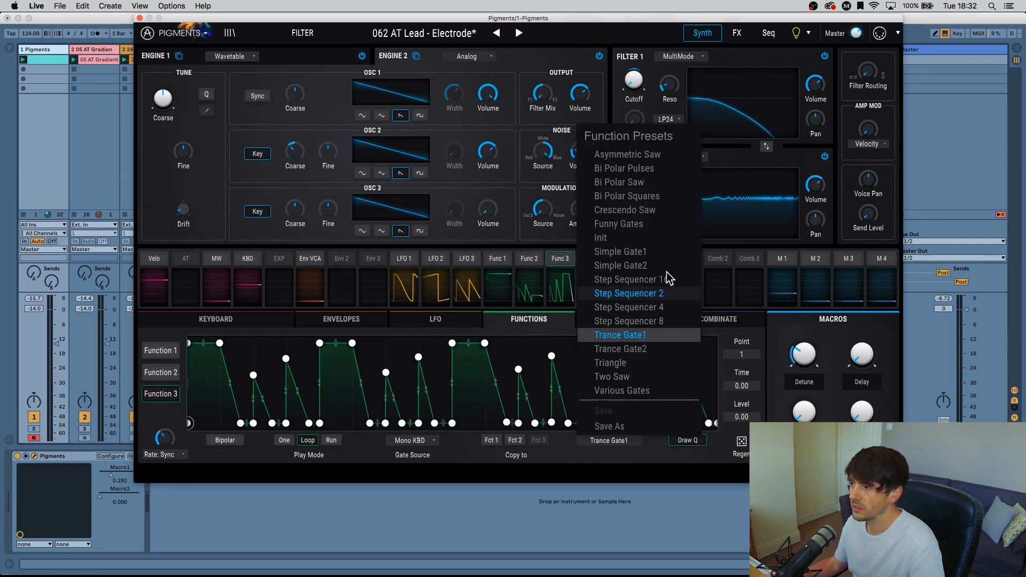
left_click(644, 219)
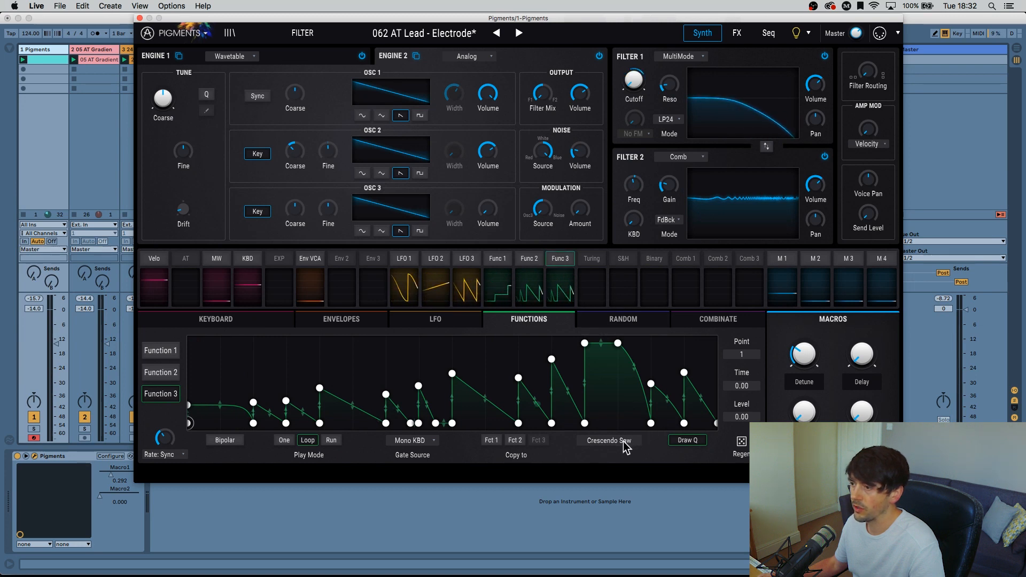
left_click(625, 441)
left_click(630, 224)
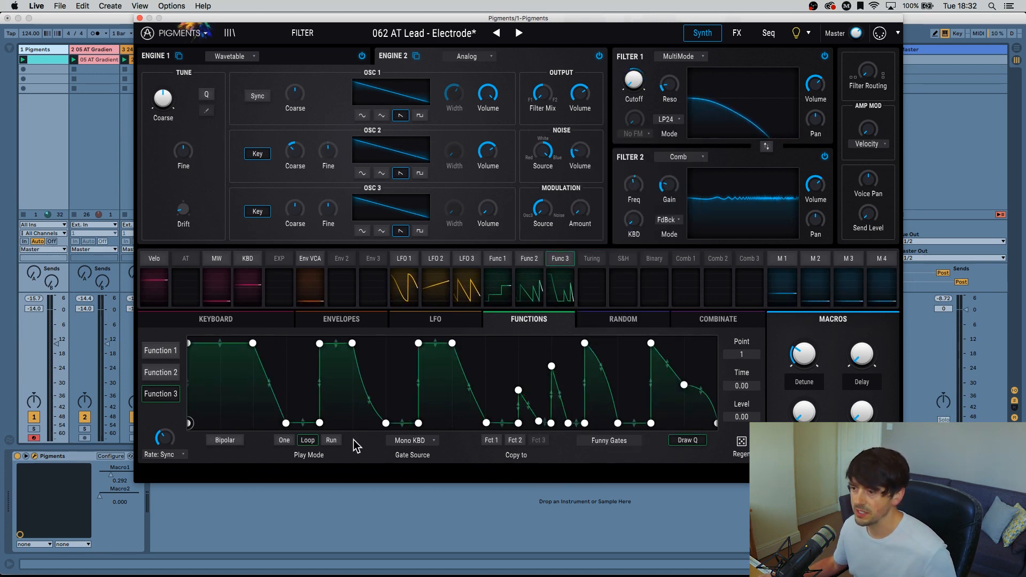
Route Func 3 to the Filter 1 cutoff with a modulation amount of 0.17.
mouse_move(161, 444)
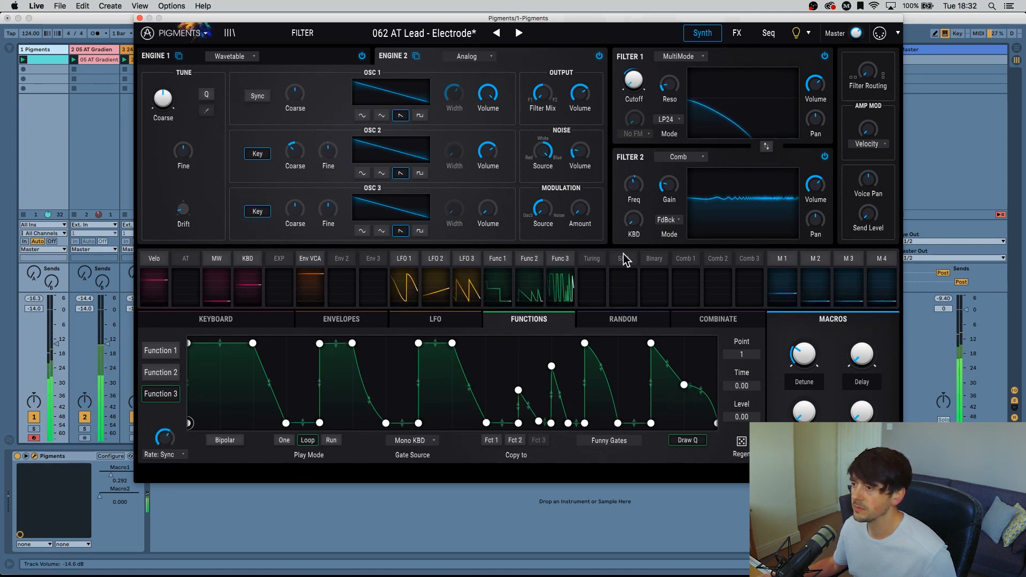
left_click(562, 262)
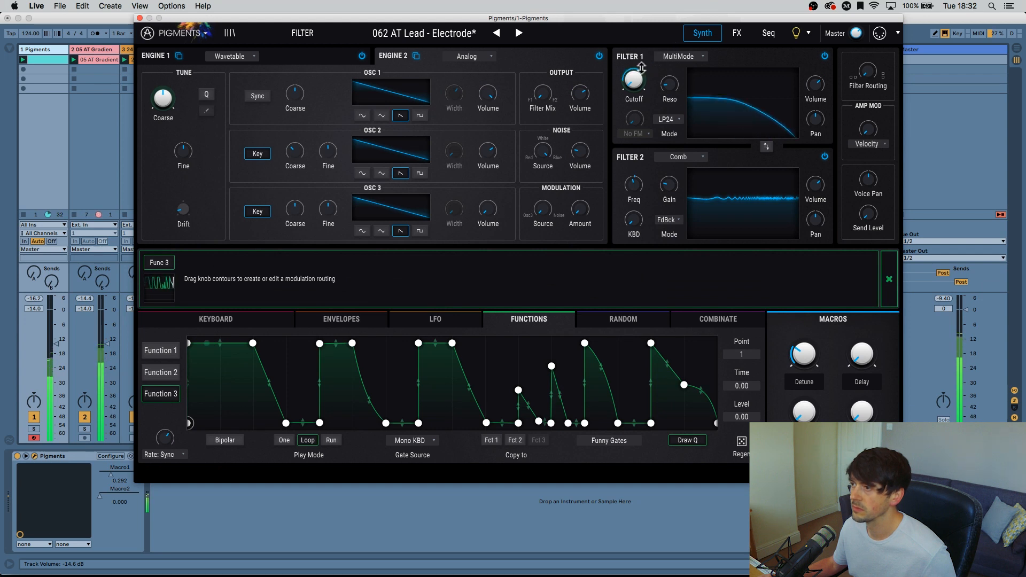
left_click_drag(641, 67, 641, 60)
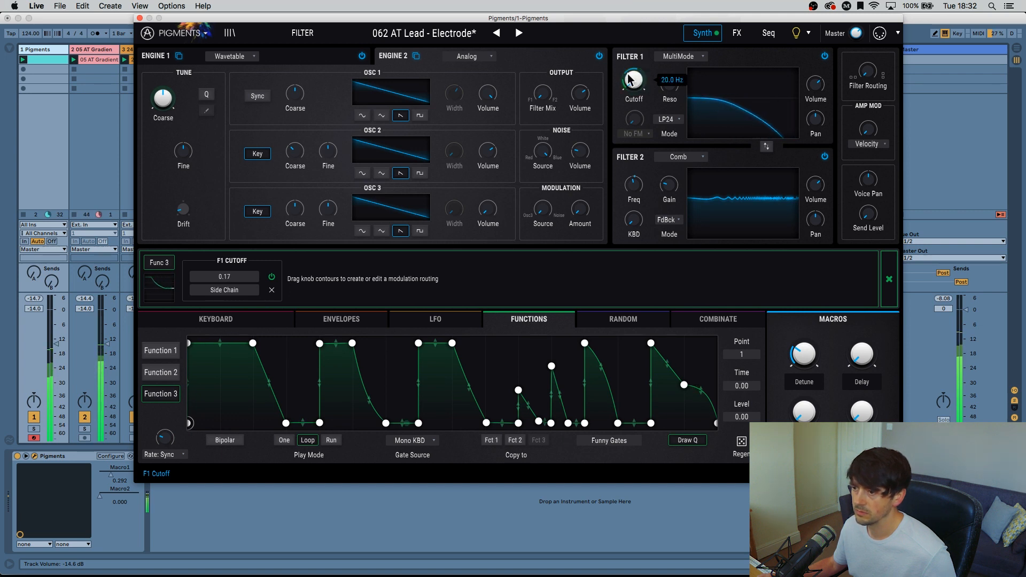
left_click(887, 278)
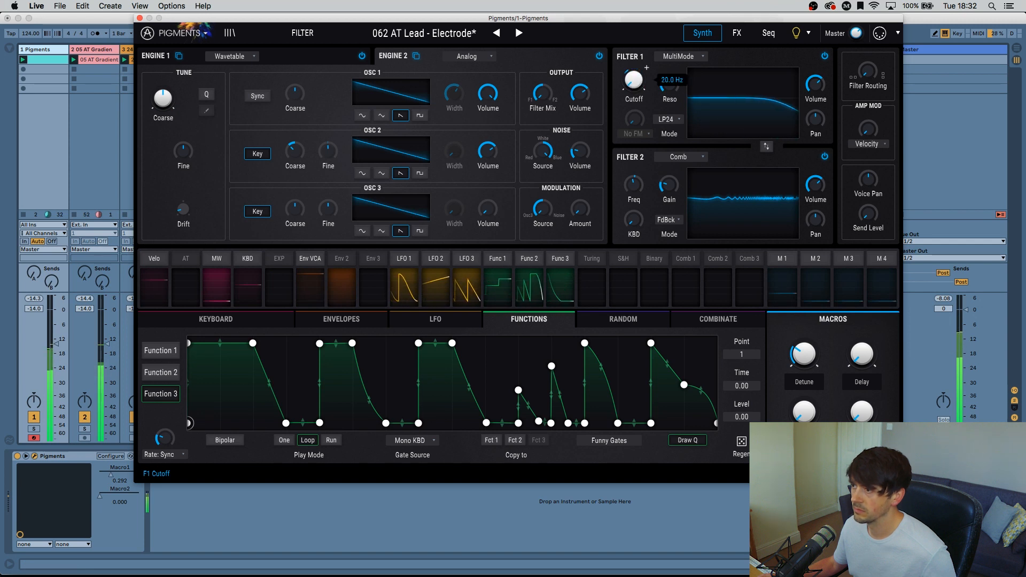
Restart playback and set LFO 1's Filter 1 cutoff modulation amount to 0.26.
left_click(402, 258)
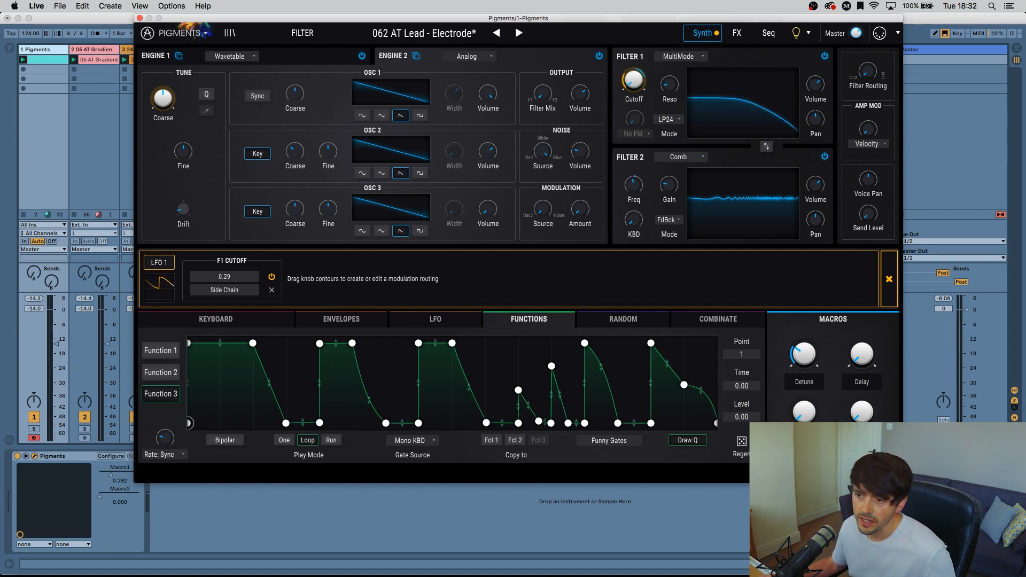
key("space")
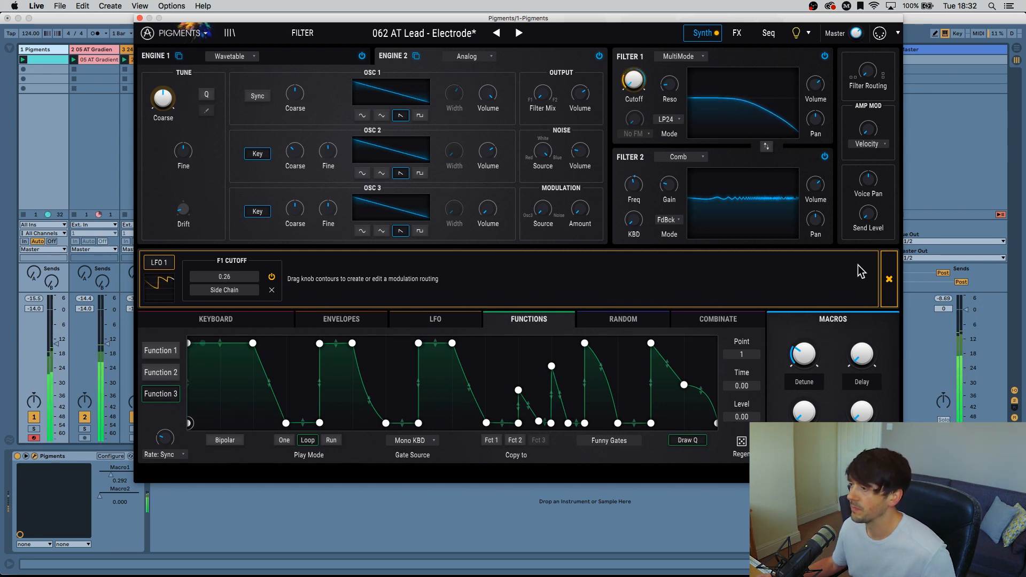
left_click(890, 278)
Check the Filter 1 cutoff modulation amounts of LFO 2, LFO 3 and Func 1 during playback.
left_click(430, 259)
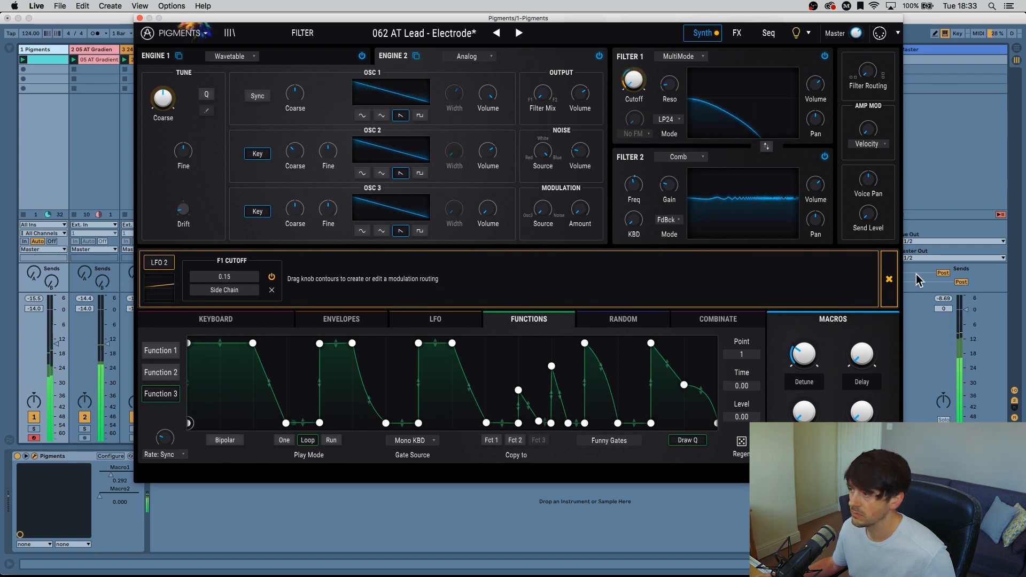
left_click(890, 278)
left_click(465, 260)
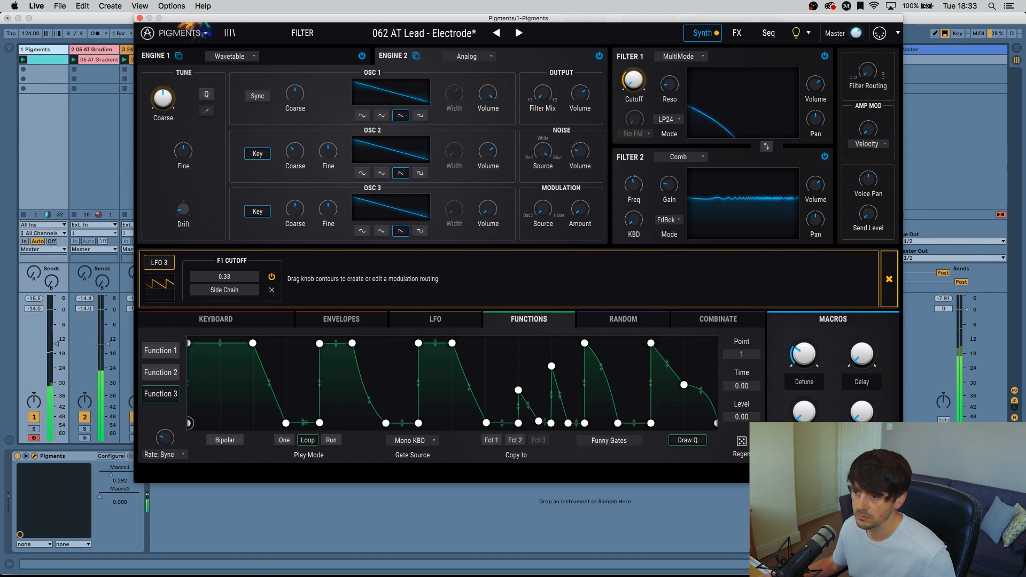
left_click(889, 278)
left_click(505, 261)
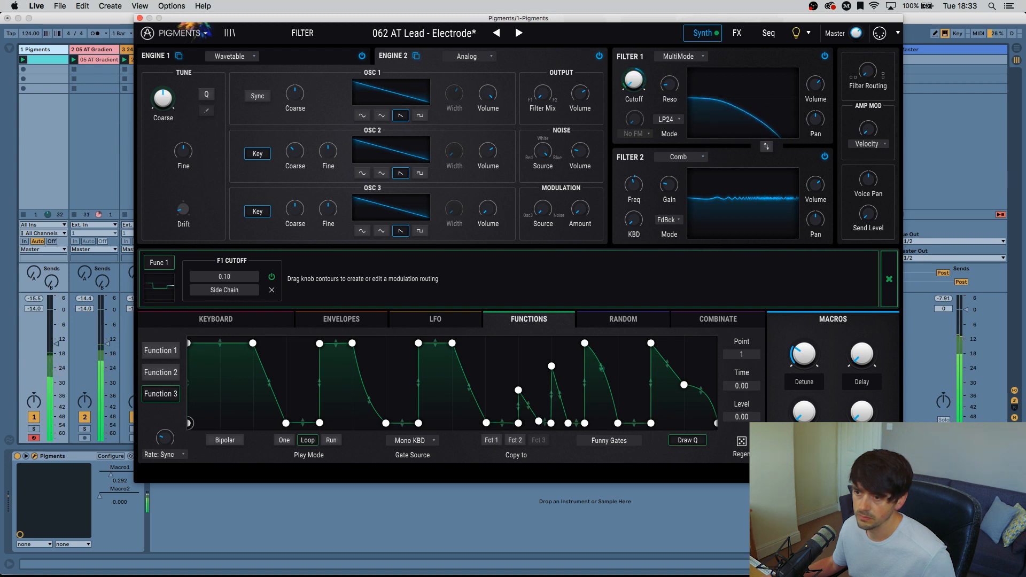
left_click(889, 278)
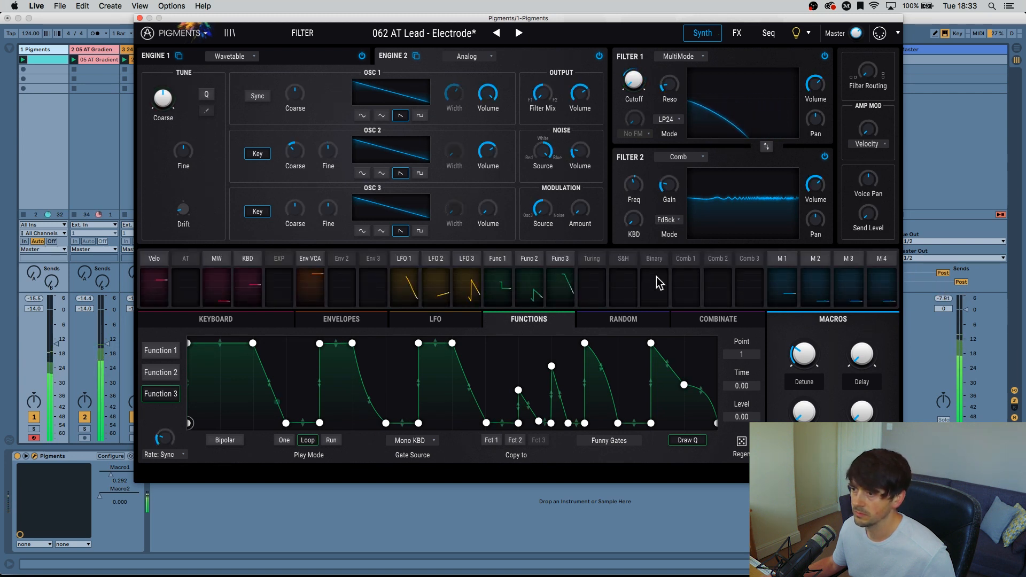
Set the Filter 1 cutoff modulation amounts to -0.24 for Func 2 and 0.25 for Func 3.
left_click(514, 260)
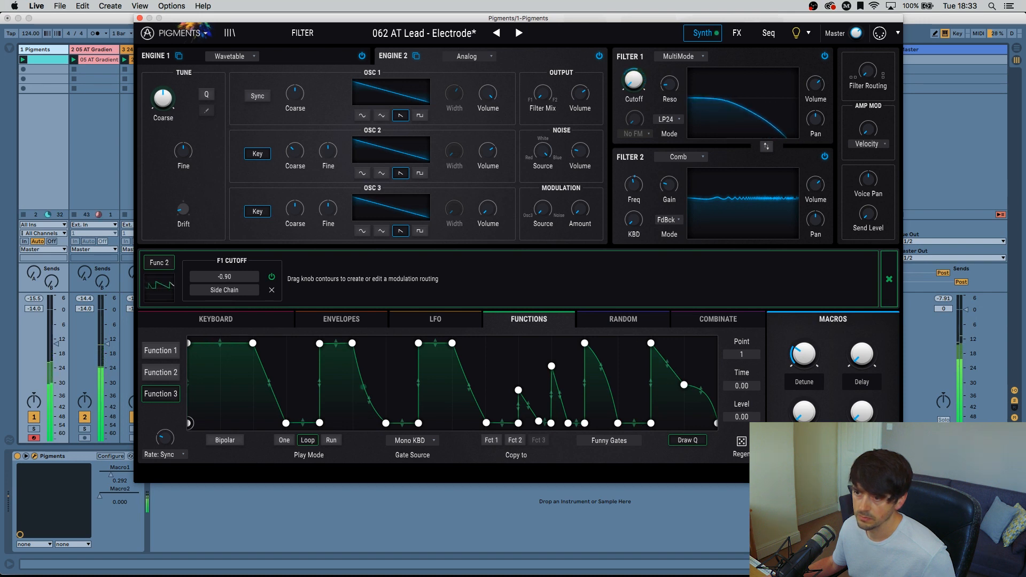
left_click_drag(224, 277, 224, 263)
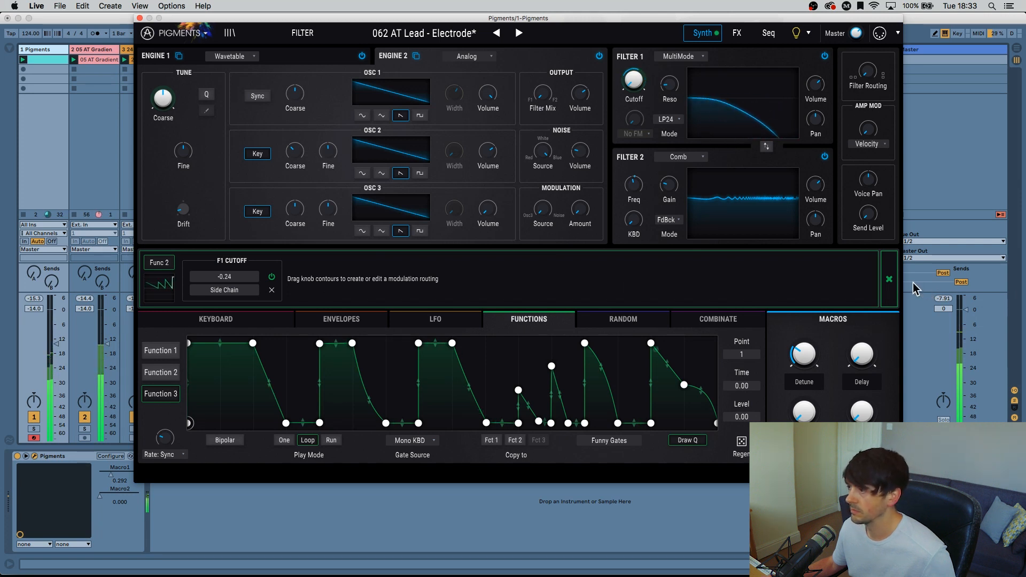
left_click(889, 278)
left_click(559, 259)
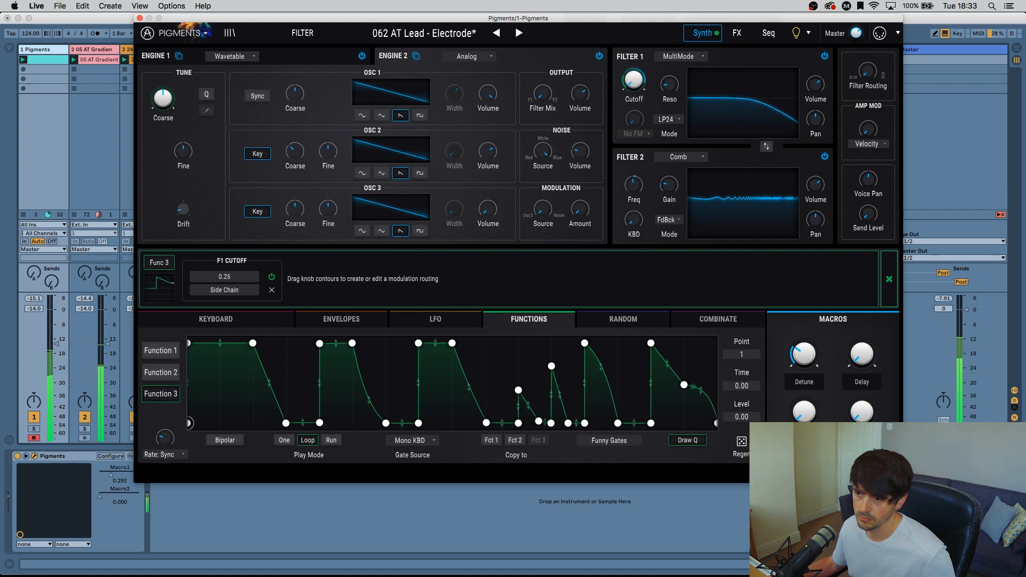
left_click(888, 279)
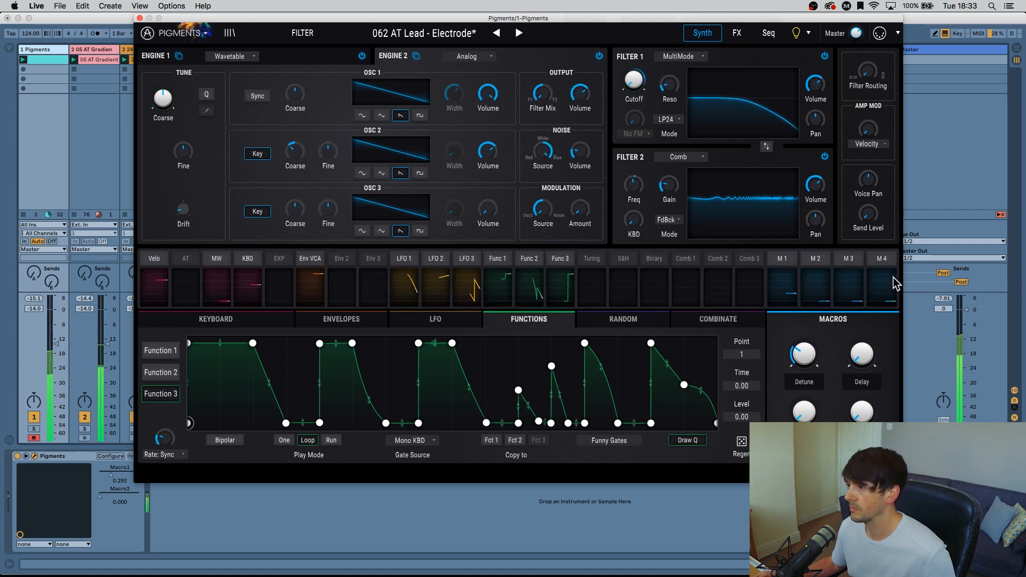